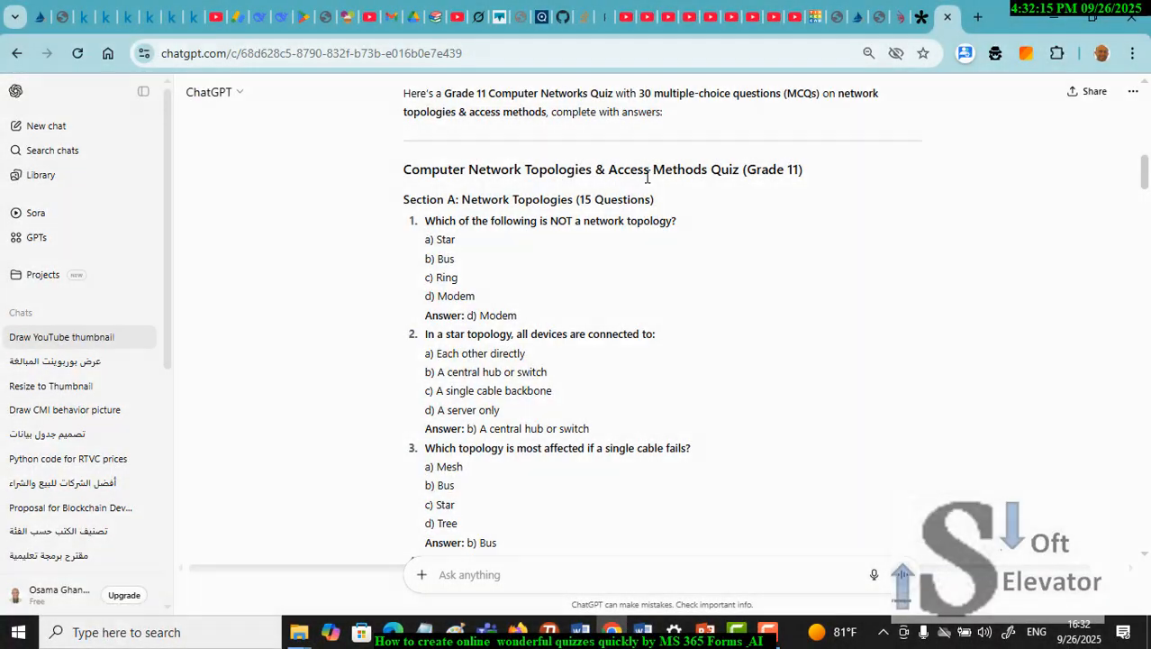
Step: Review the generated network topologies quiz questions in ChatGPT, then switch to Word and read through the quiz11 document
{"action": "scroll", "coordinate": [647, 176], "scroll_direction": "down", "scroll_amount": 5}
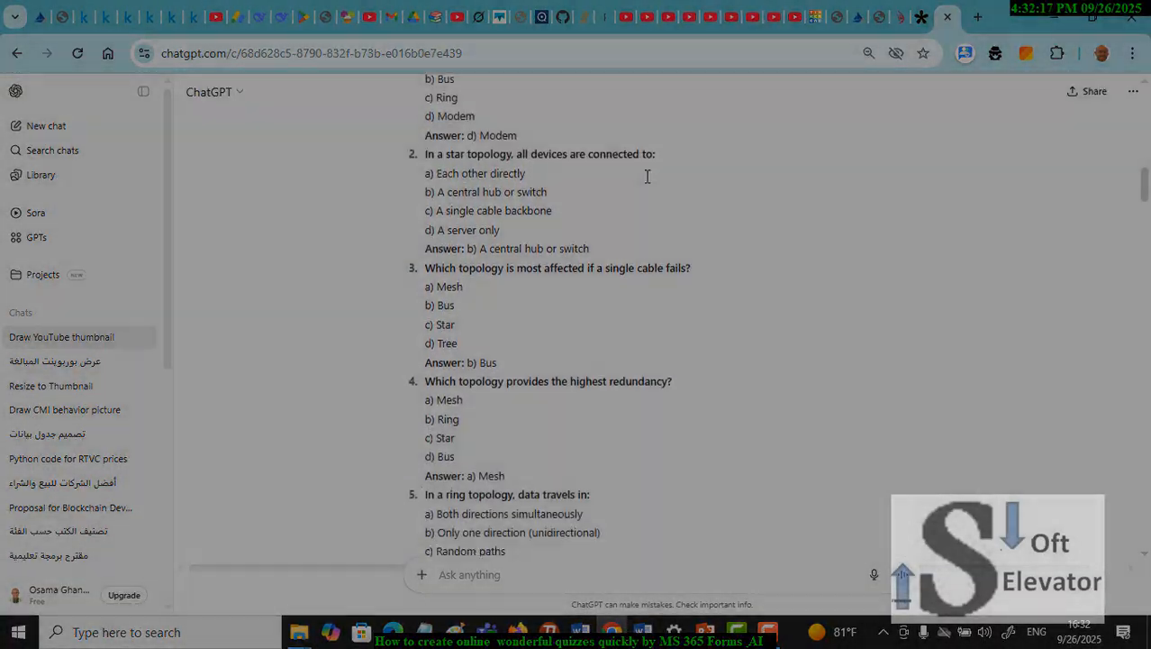
{"action": "scroll", "coordinate": [646, 177], "scroll_direction": "down", "scroll_amount": 3}
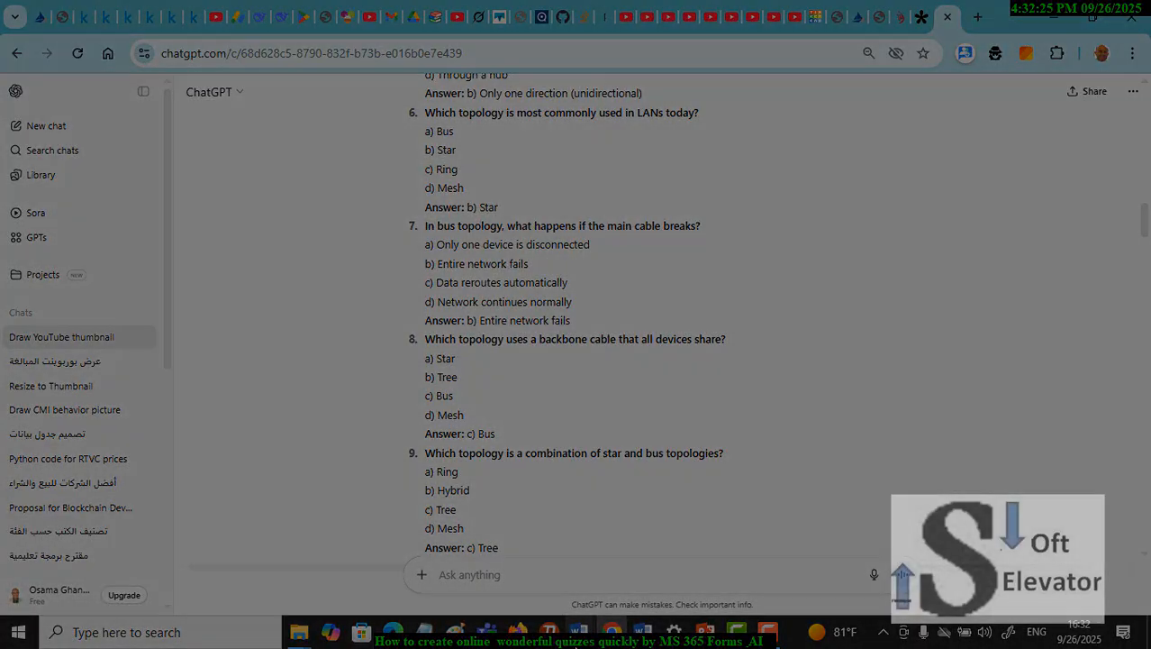
{"action": "left_click", "coordinate": [579, 631]}
{"action": "left_click", "coordinate": [912, 581]}
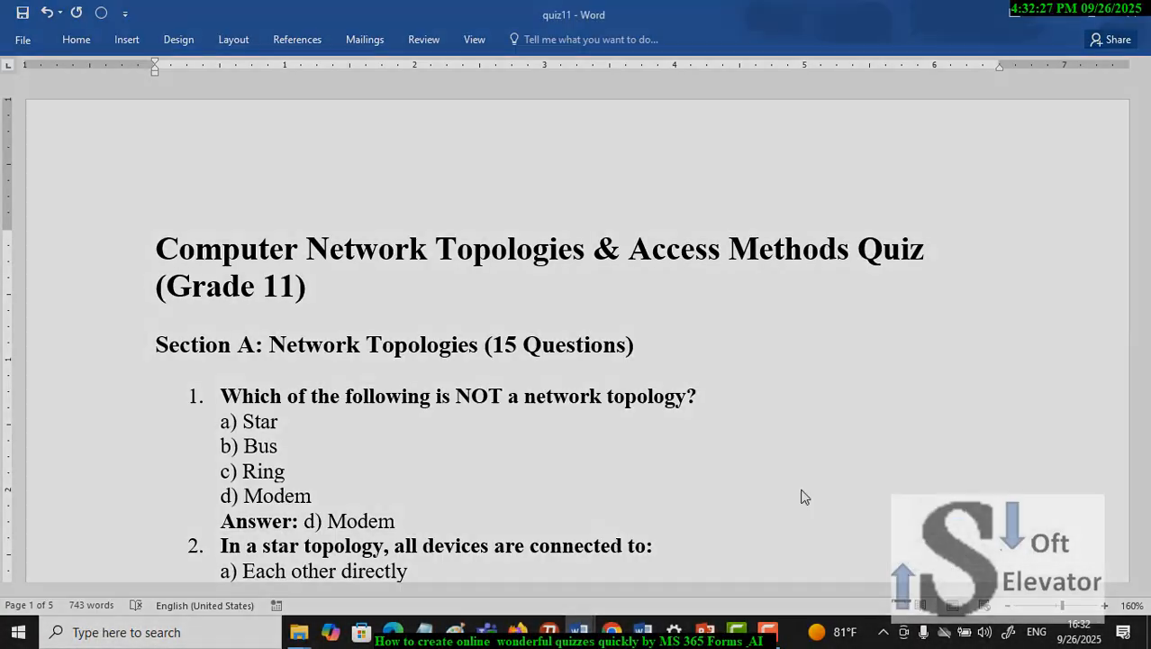
{"action": "scroll", "coordinate": [365, 335], "scroll_direction": "down", "scroll_amount": 5}
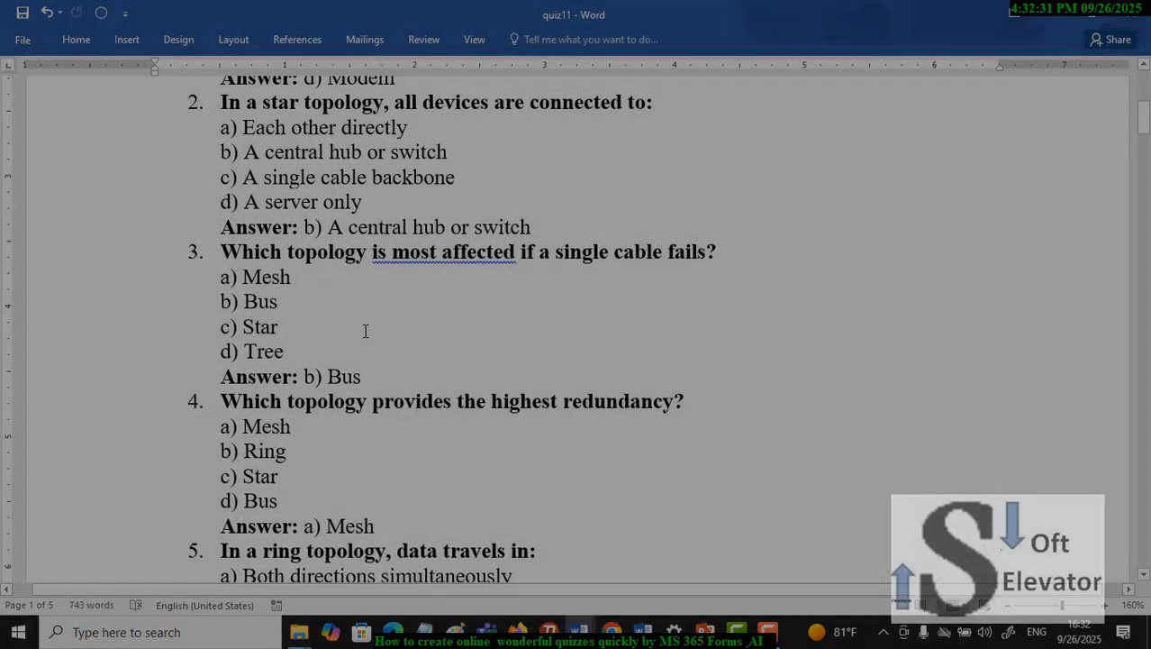
{"action": "scroll", "coordinate": [365, 331], "scroll_direction": "down", "scroll_amount": 3}
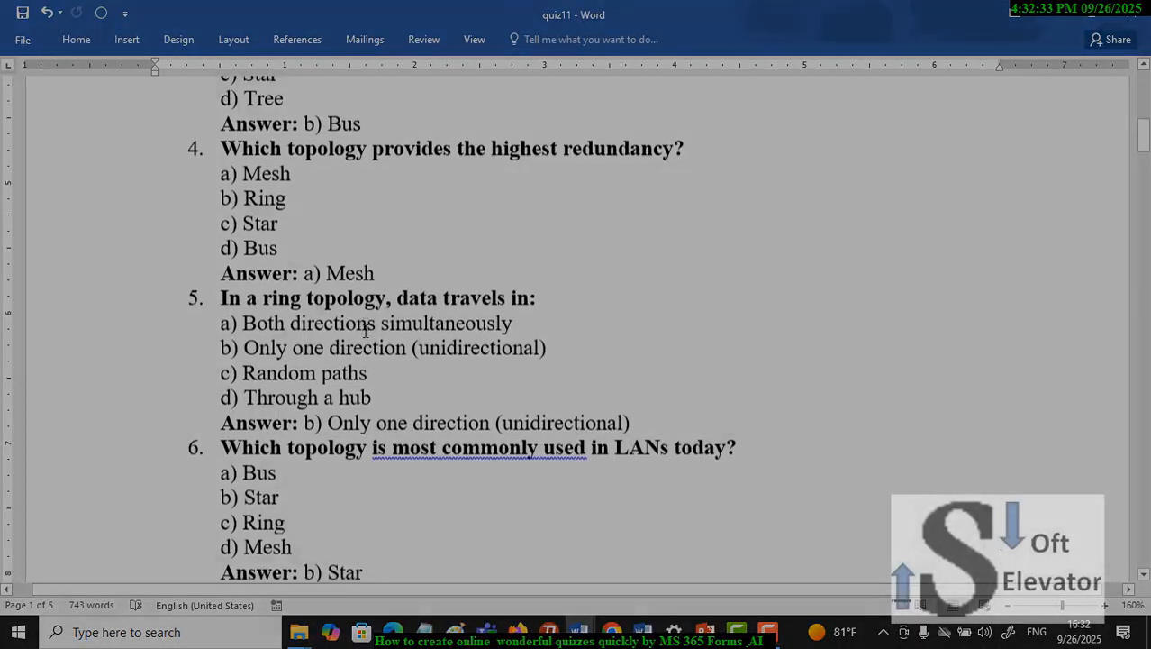
{"action": "scroll", "coordinate": [365, 331], "scroll_direction": "down", "scroll_amount": 5}
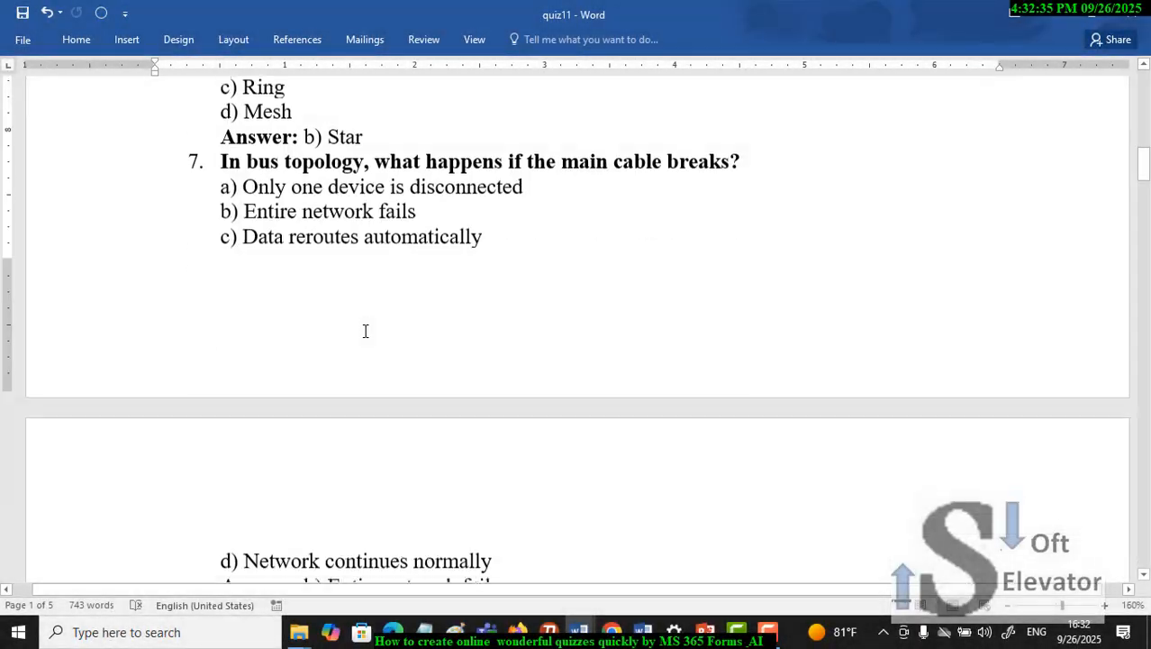
{"action": "scroll", "coordinate": [364, 331], "scroll_direction": "down", "scroll_amount": 6}
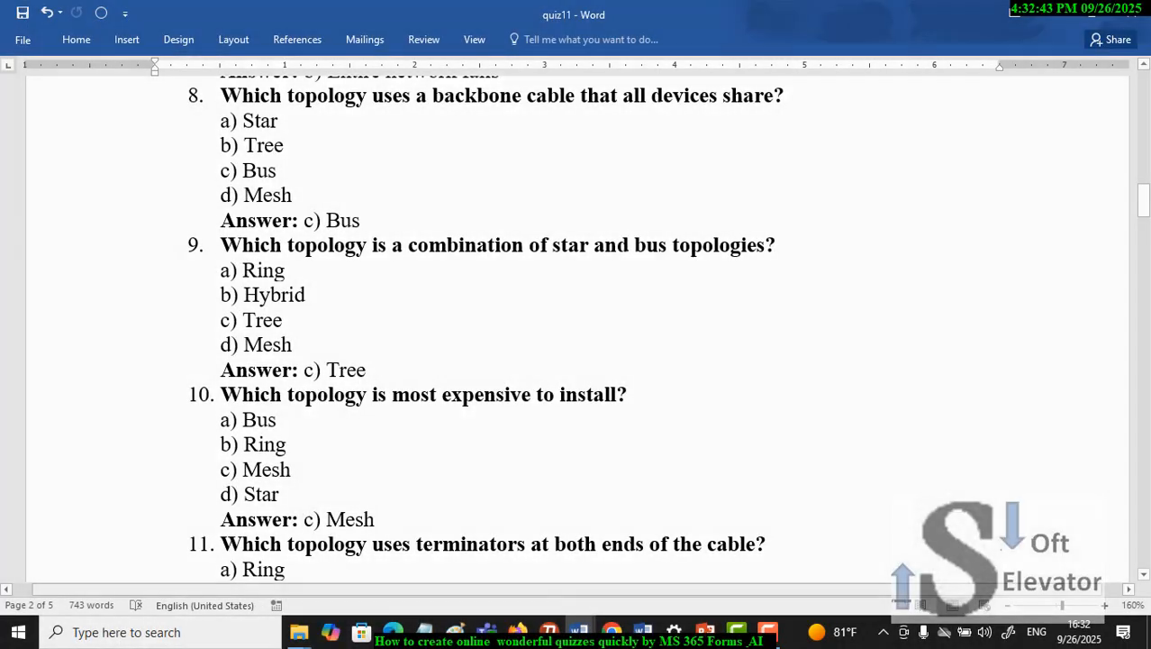
Step: Switch to Microsoft Forms in Edge, quick-import quiz11.docx from the Downloads folder as a quiz, and open it for review
{"action": "mouse_move", "coordinate": [392, 631]}
{"action": "left_click", "coordinate": [395, 599]}
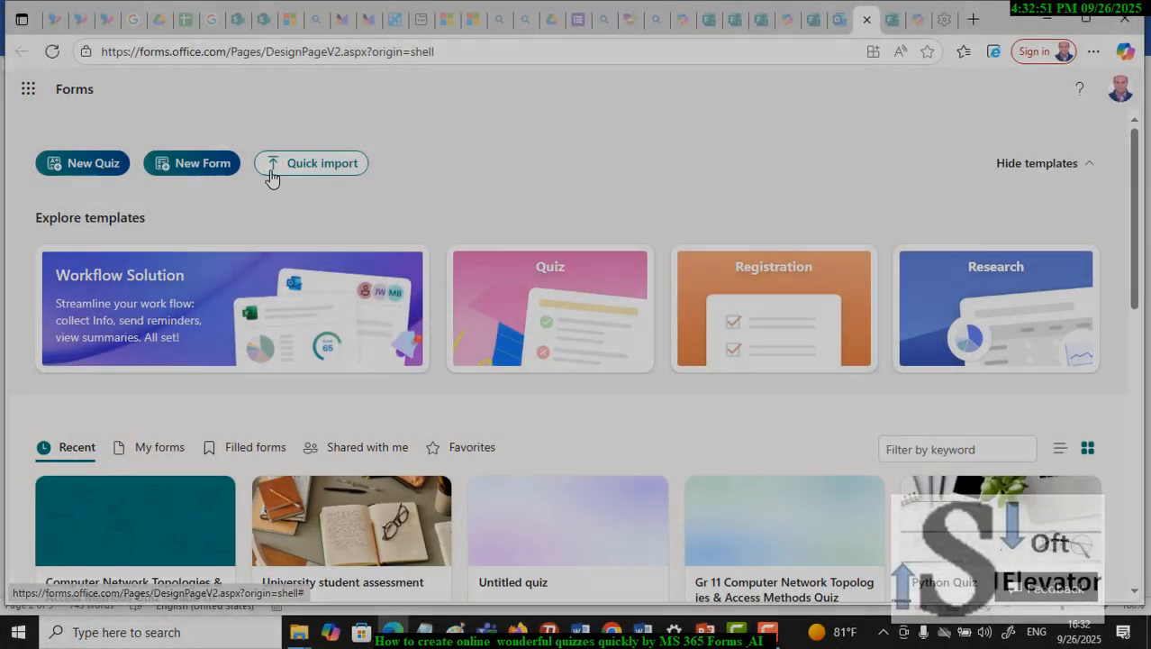
{"action": "left_click", "coordinate": [322, 166]}
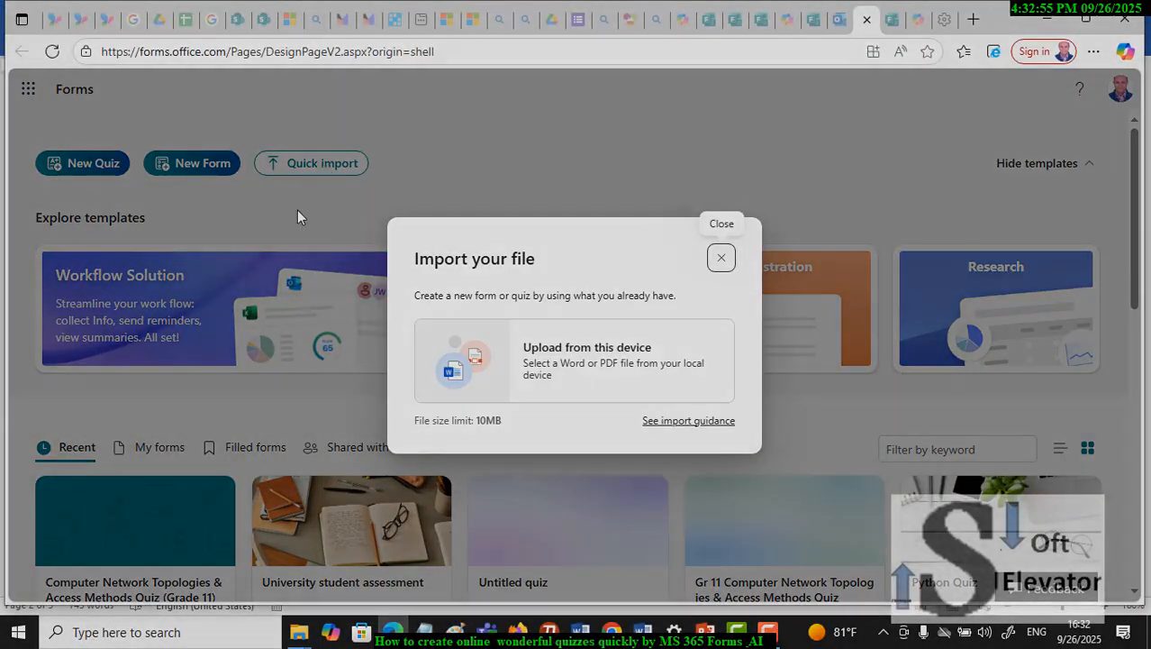
{"action": "left_click", "coordinate": [599, 351]}
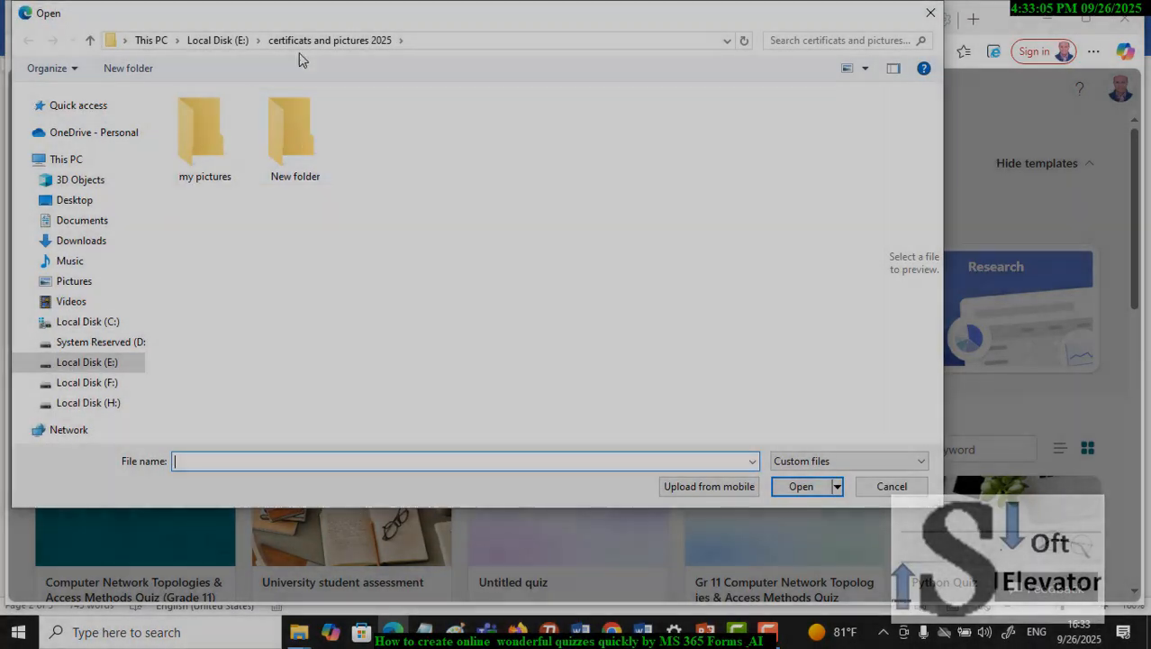
{"action": "left_click", "coordinate": [97, 241]}
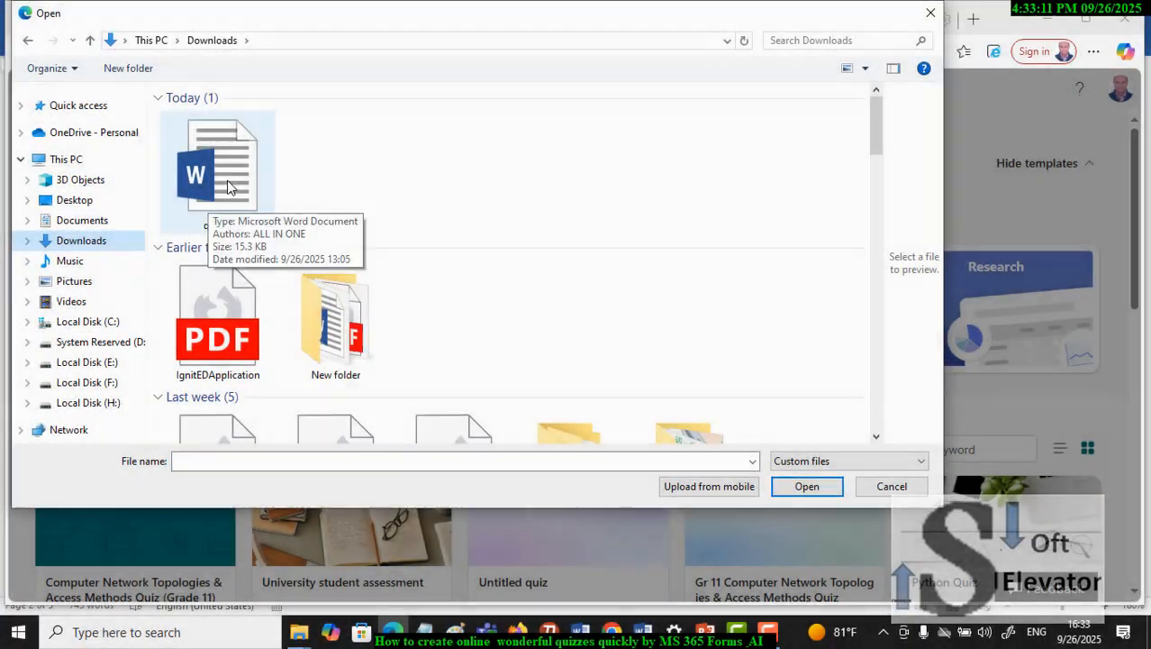
{"action": "left_click", "coordinate": [810, 490]}
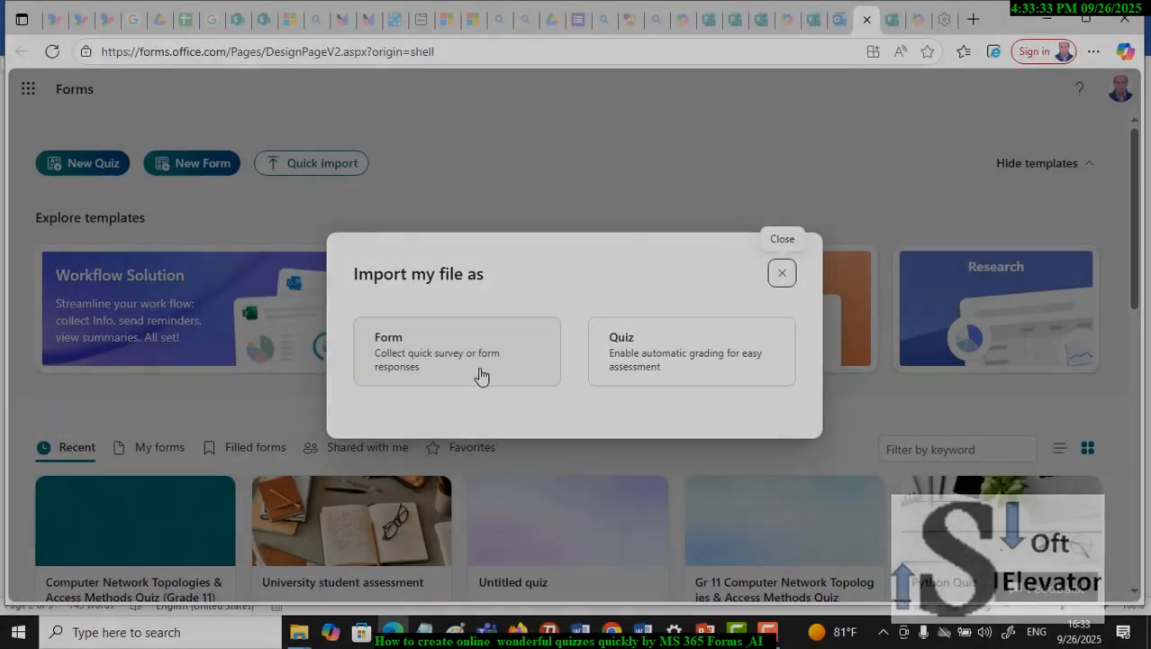
{"action": "left_click", "coordinate": [636, 364]}
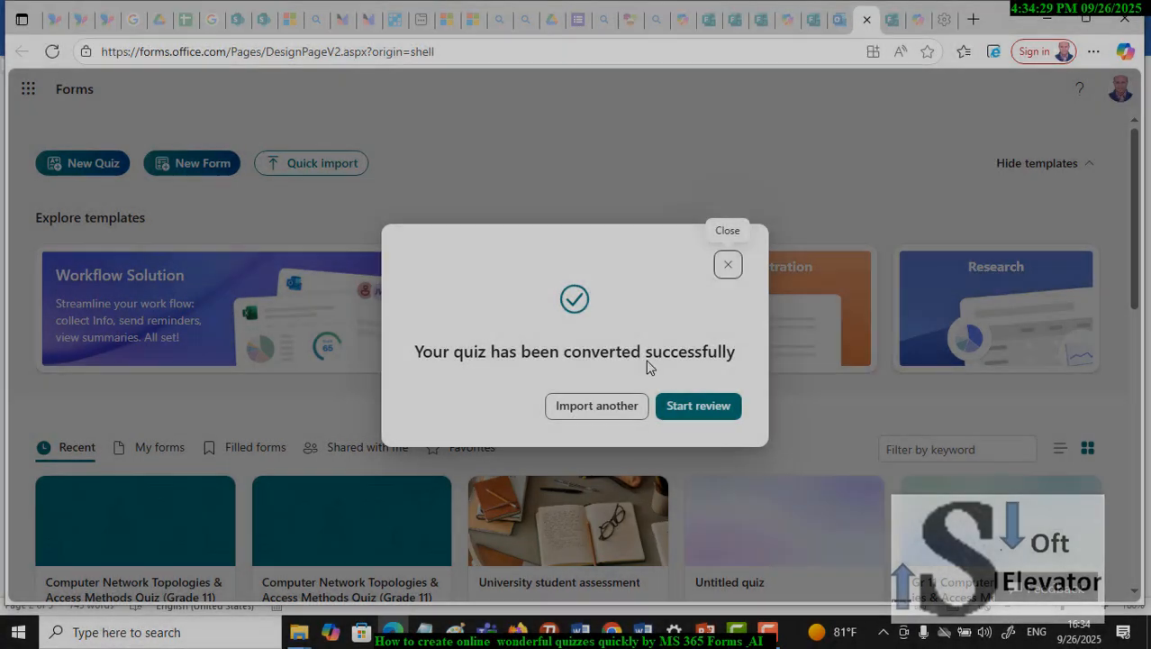
{"action": "left_click", "coordinate": [699, 407]}
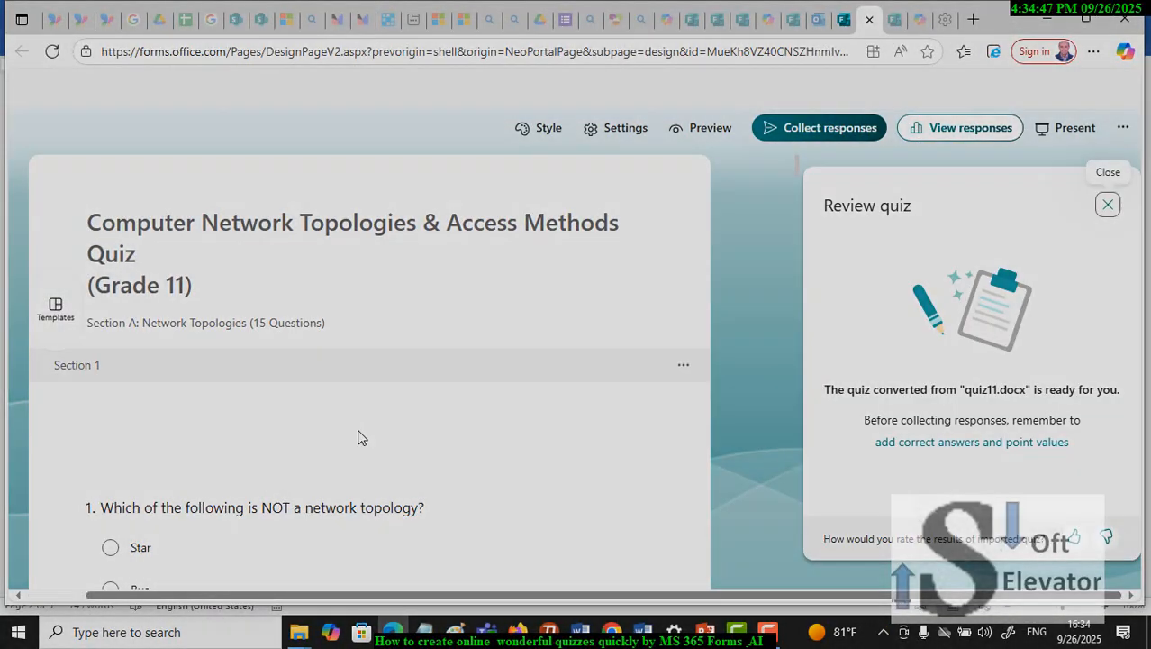
Step: Insert a text question titled "name" at the start of Section 1 and make it required
{"action": "left_click", "coordinate": [204, 388]}
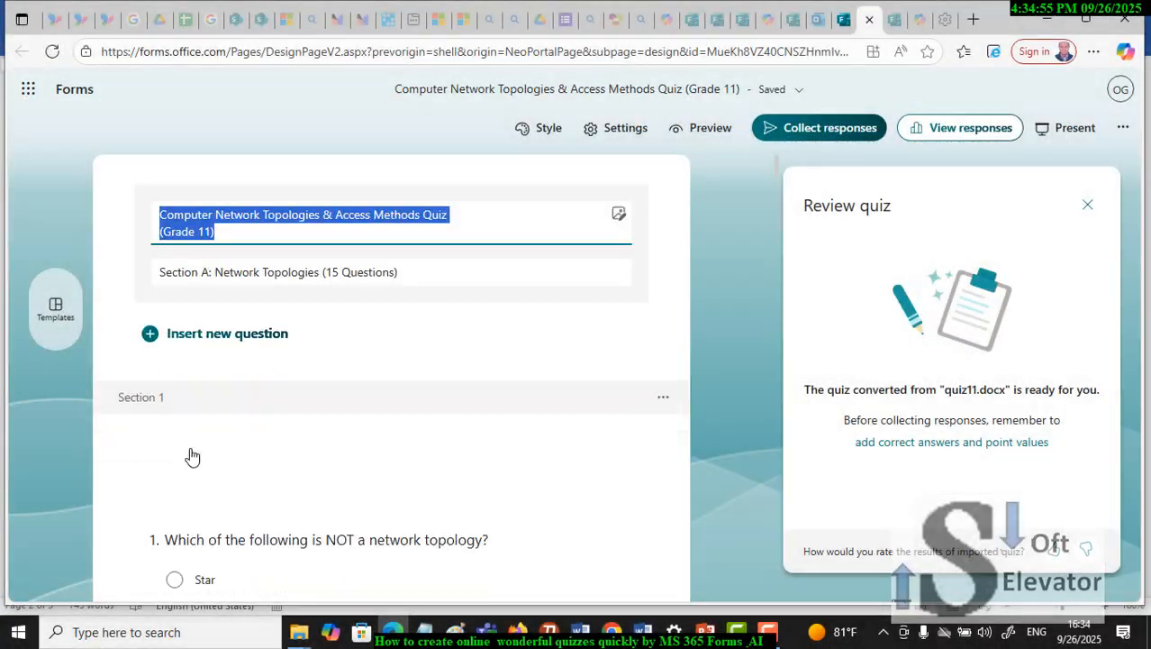
{"action": "left_click", "coordinate": [199, 337]}
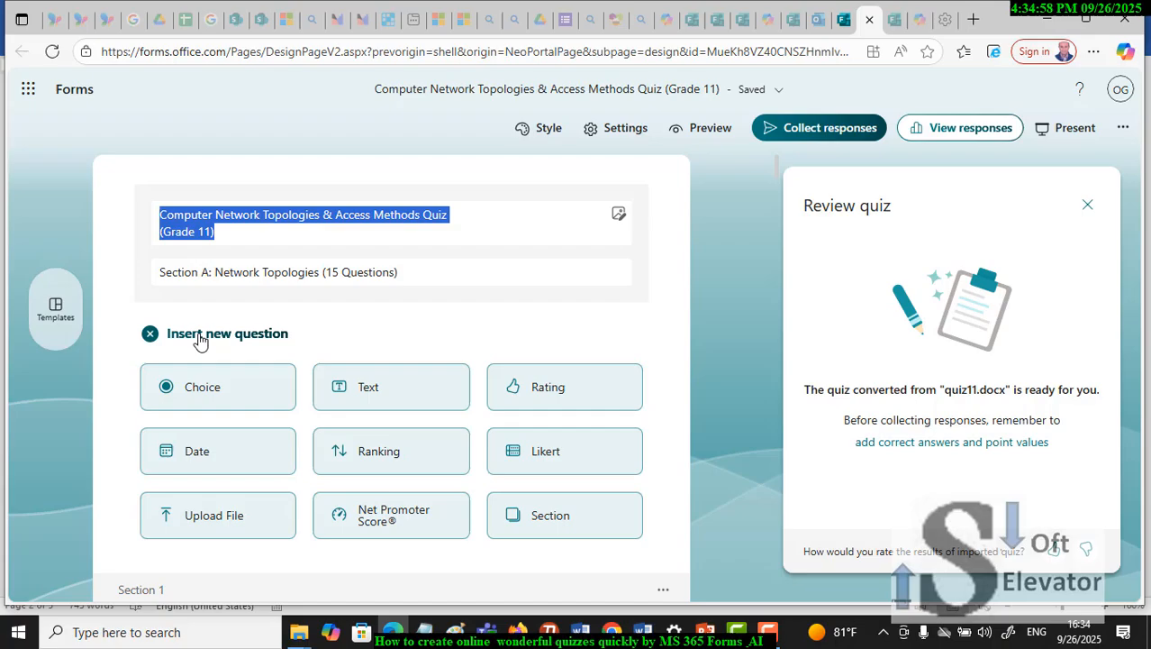
{"action": "left_click", "coordinate": [382, 413]}
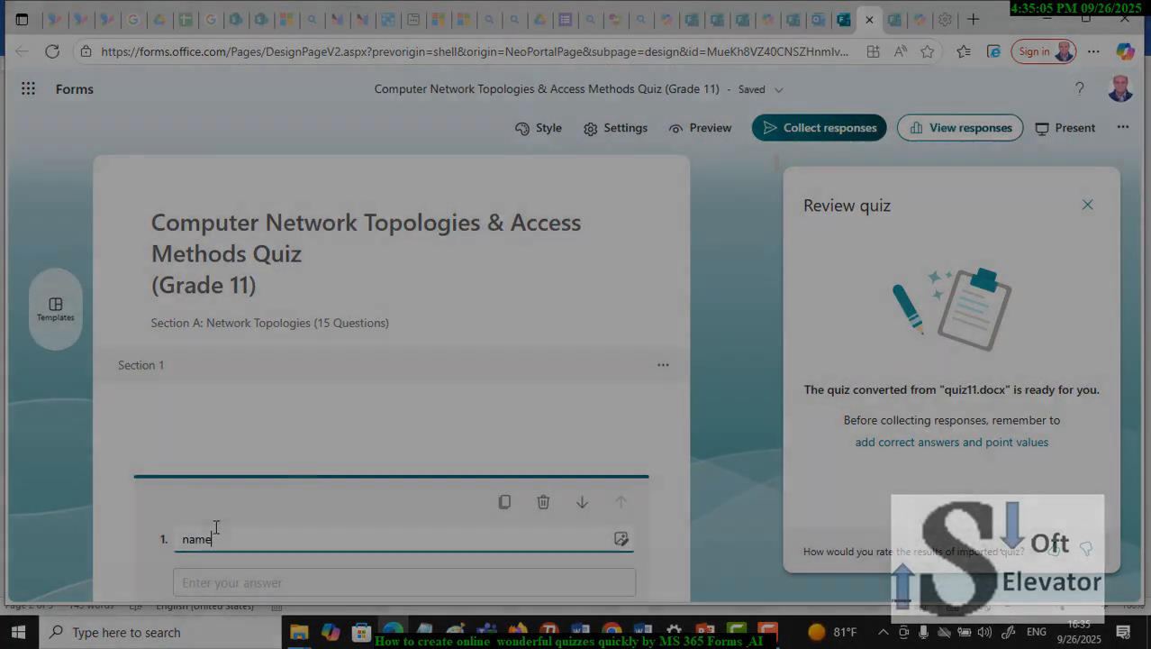
{"action": "scroll", "coordinate": [494, 370], "scroll_direction": "down", "scroll_amount": 3}
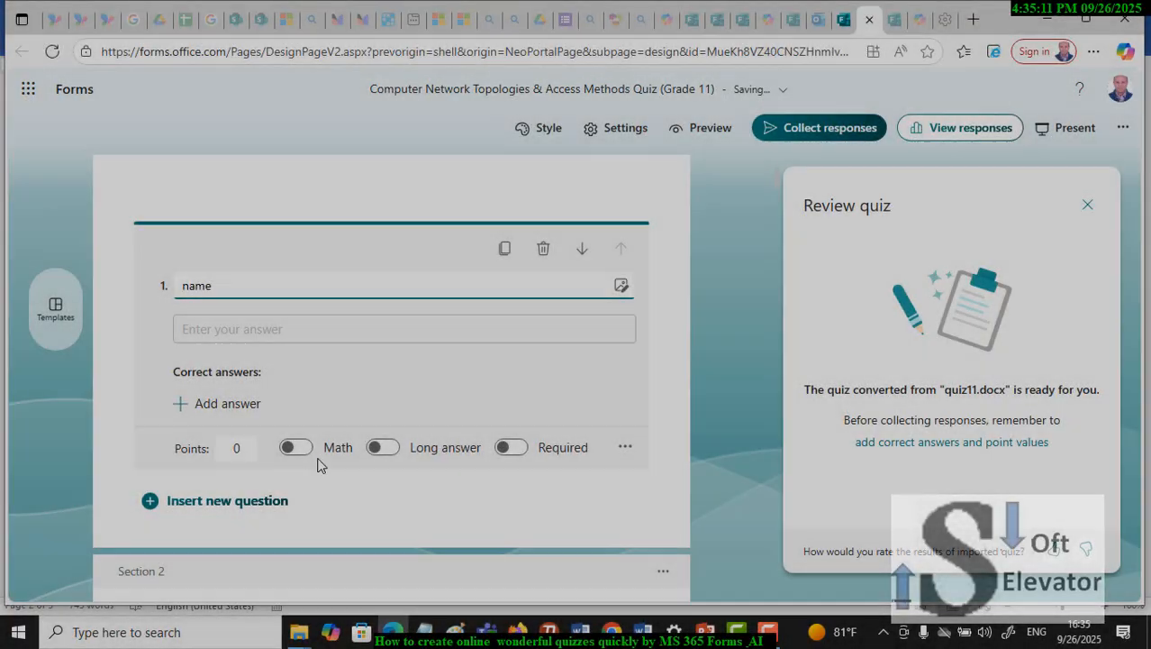
{"action": "left_click", "coordinate": [513, 448]}
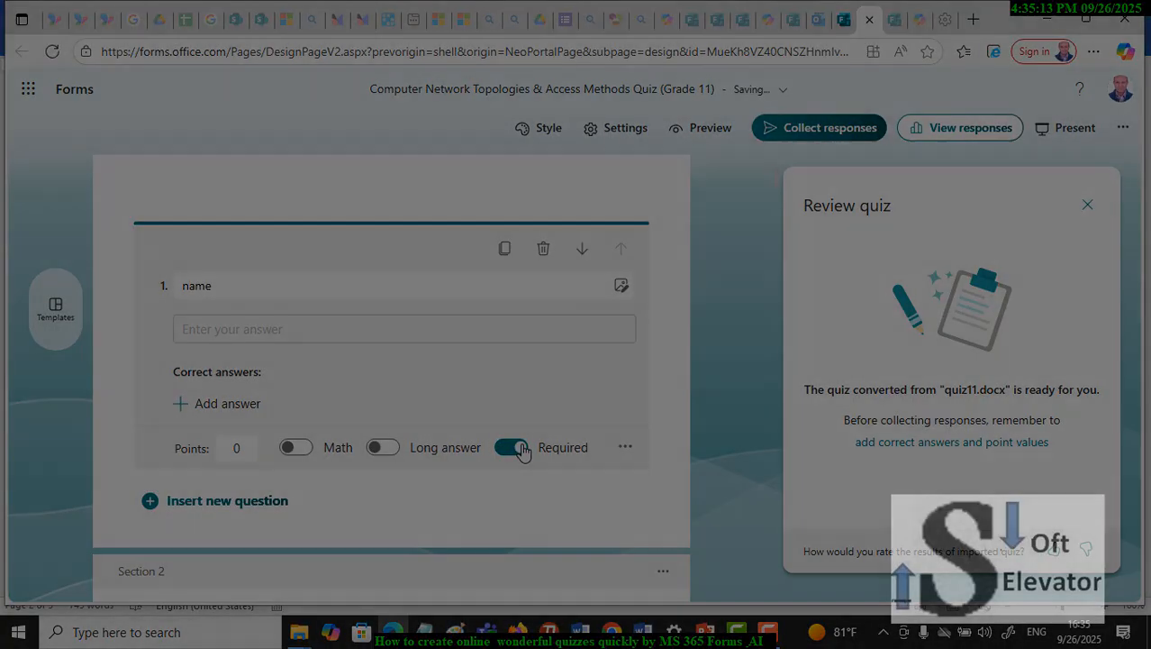
Step: Insert a second text question below "name" and title it "Id Number"
{"action": "left_click", "coordinate": [241, 512]}
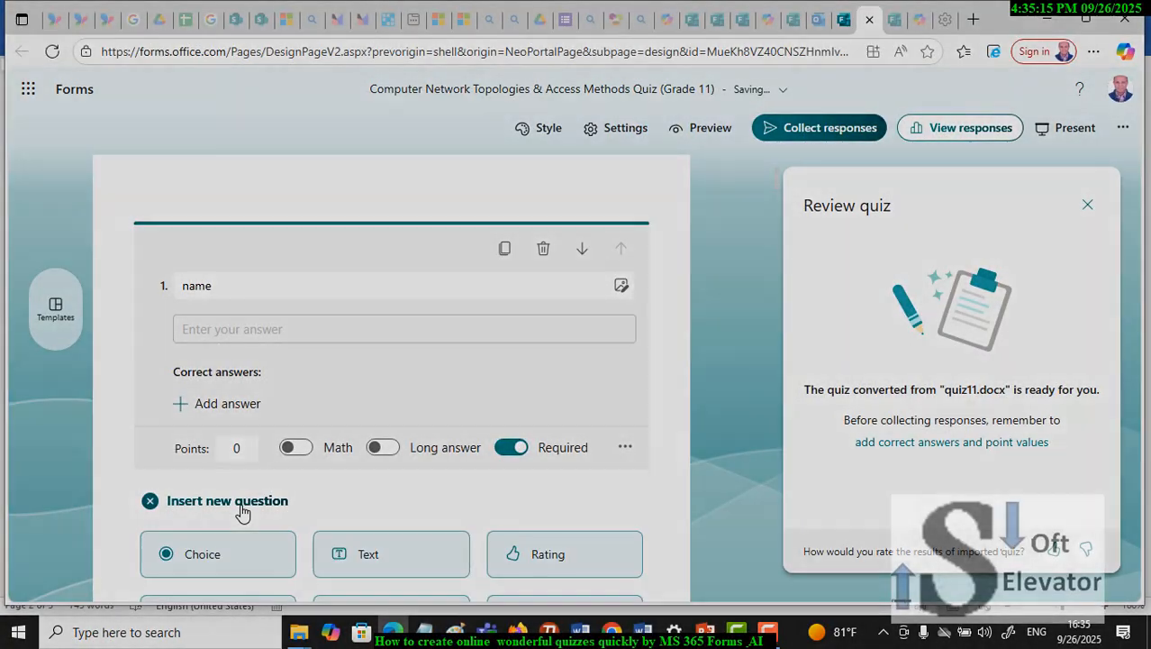
{"action": "scroll", "coordinate": [312, 506], "scroll_direction": "down", "scroll_amount": 1}
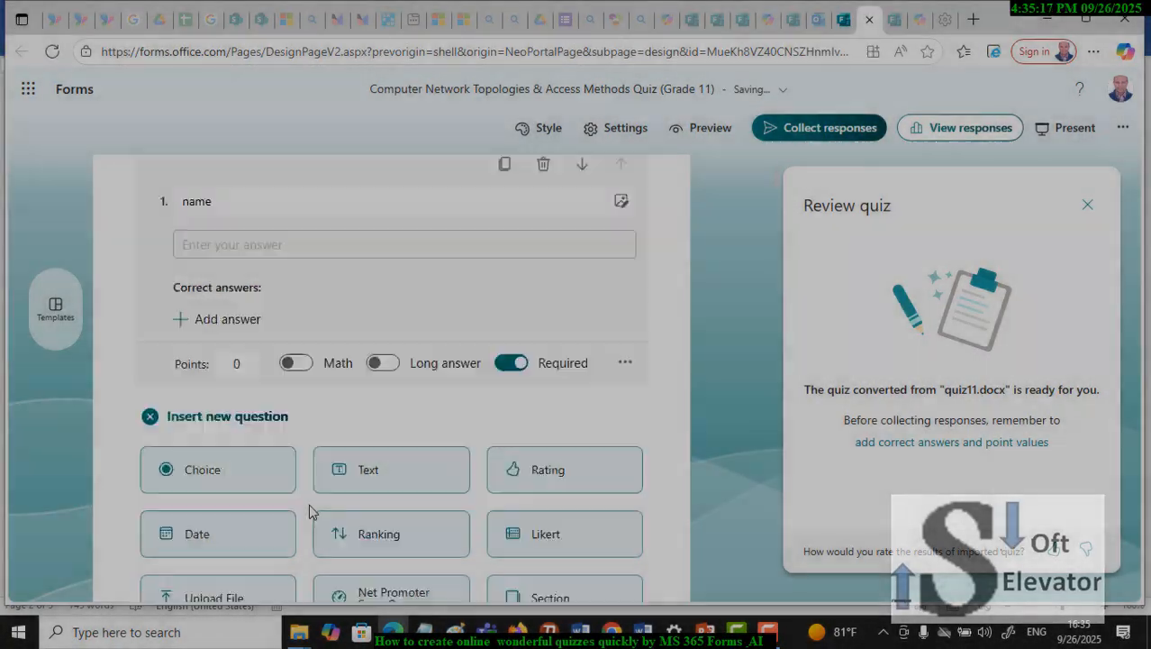
{"action": "left_click", "coordinate": [359, 484]}
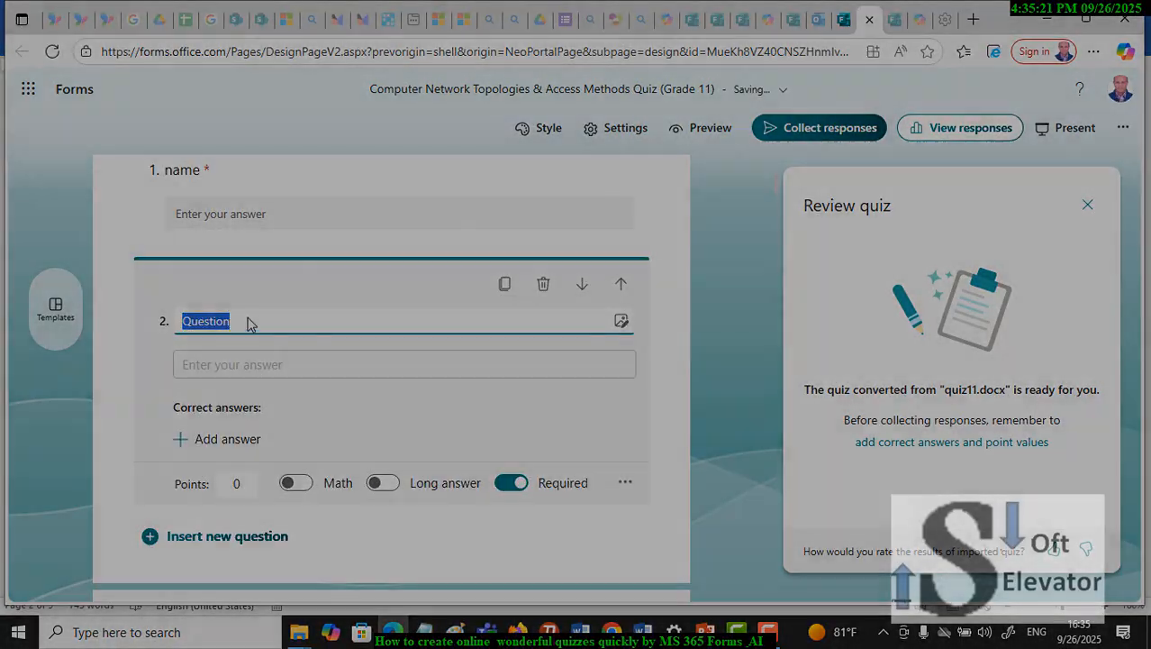
{"action": "key", "text": "BackSpace"}
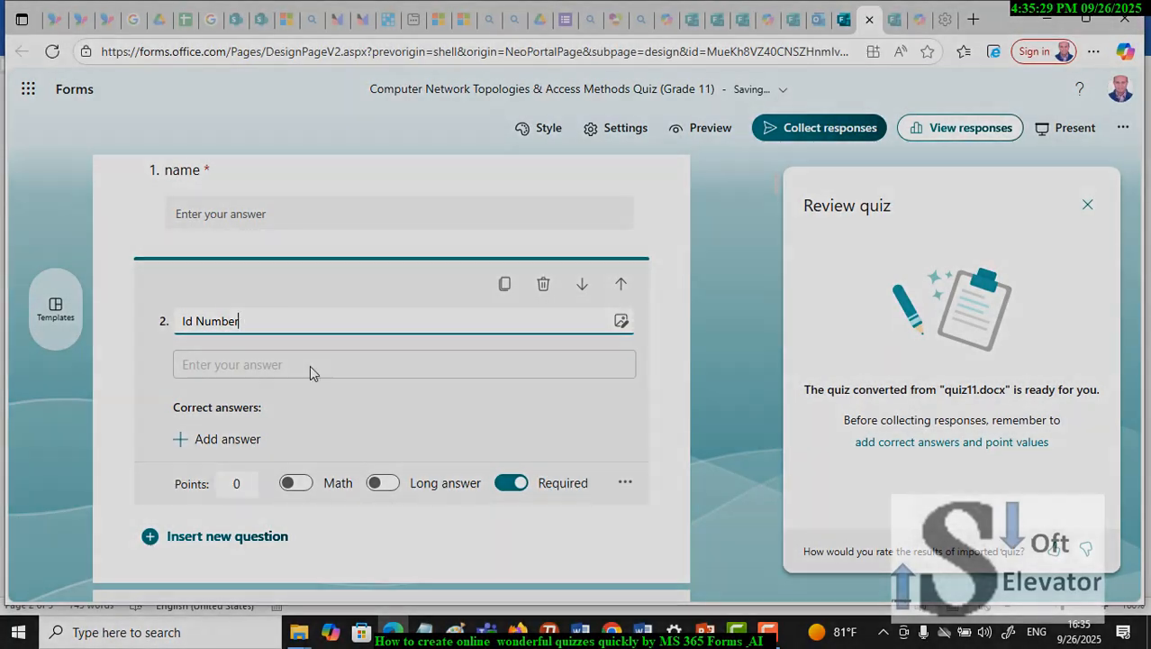
Step: Insert a third text question below "Id Number" and title it "Class Name"
{"action": "left_click", "coordinate": [216, 538]}
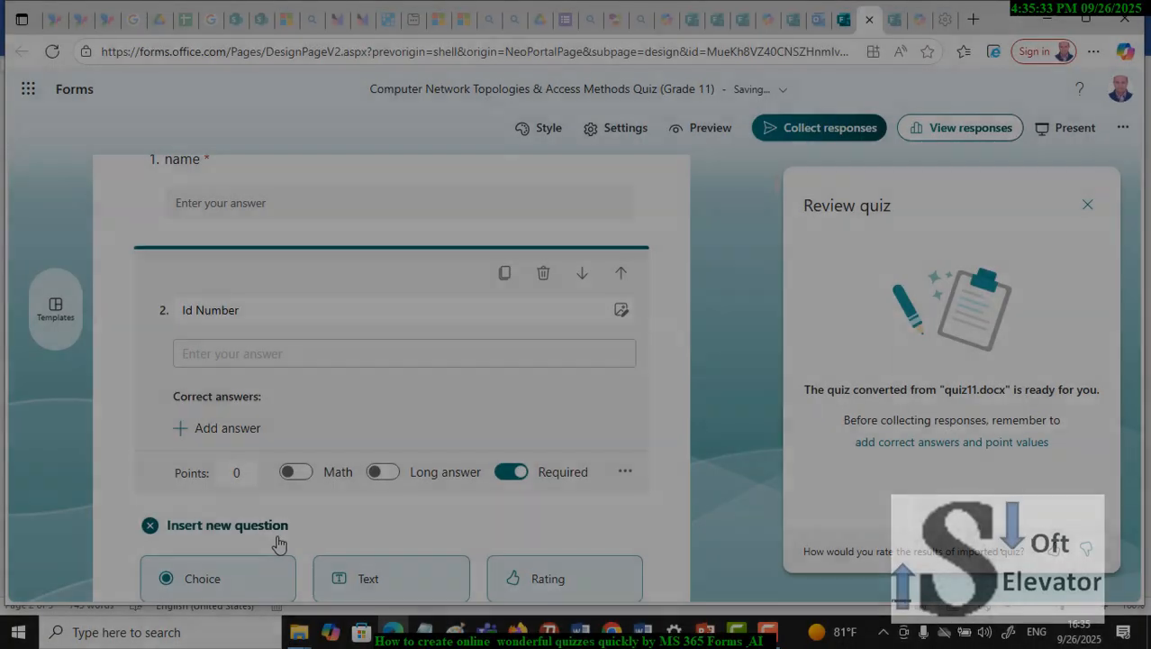
{"action": "scroll", "coordinate": [372, 579], "scroll_direction": "down", "scroll_amount": 2}
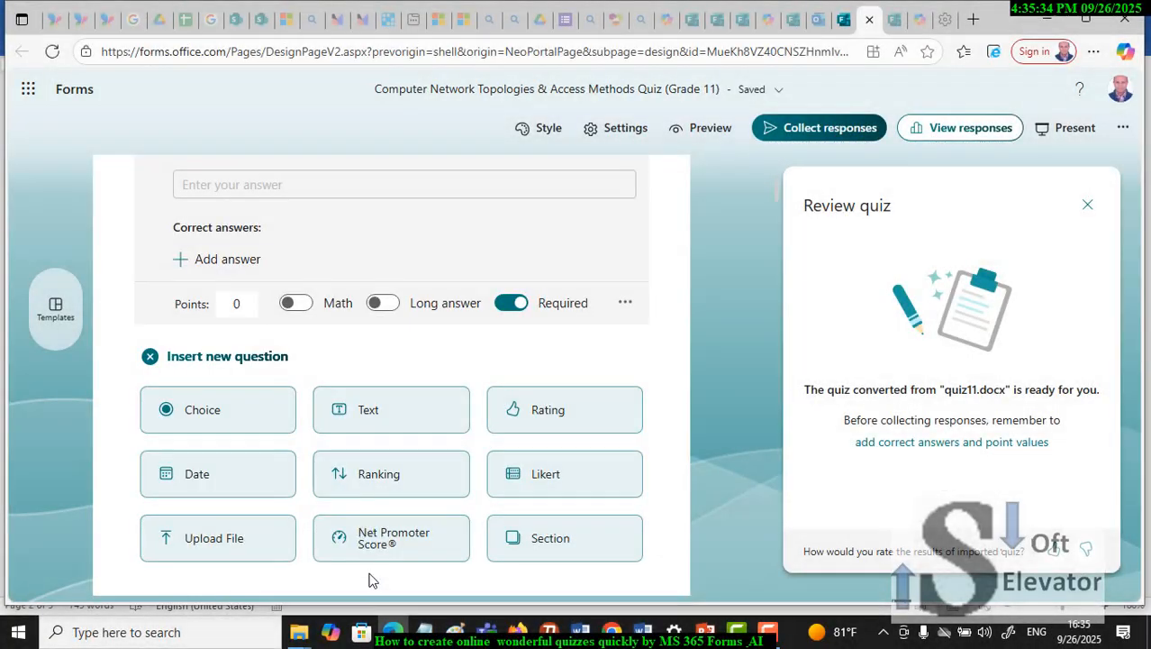
{"action": "left_click", "coordinate": [360, 411]}
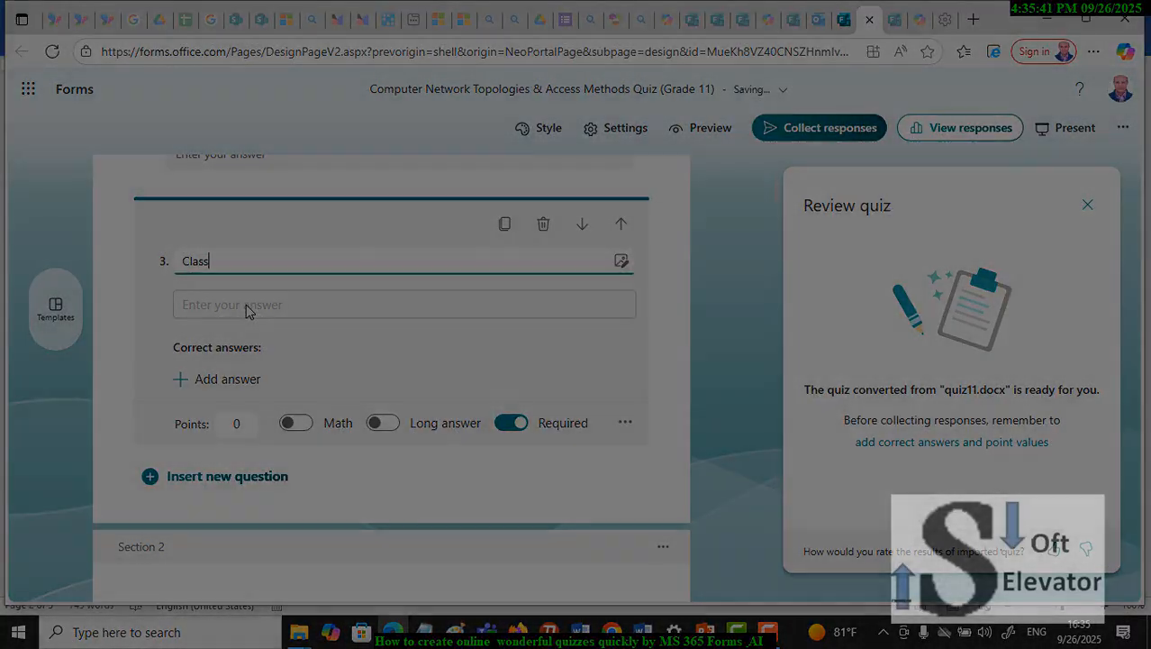
{"action": "type", "text": "Class Nm"}
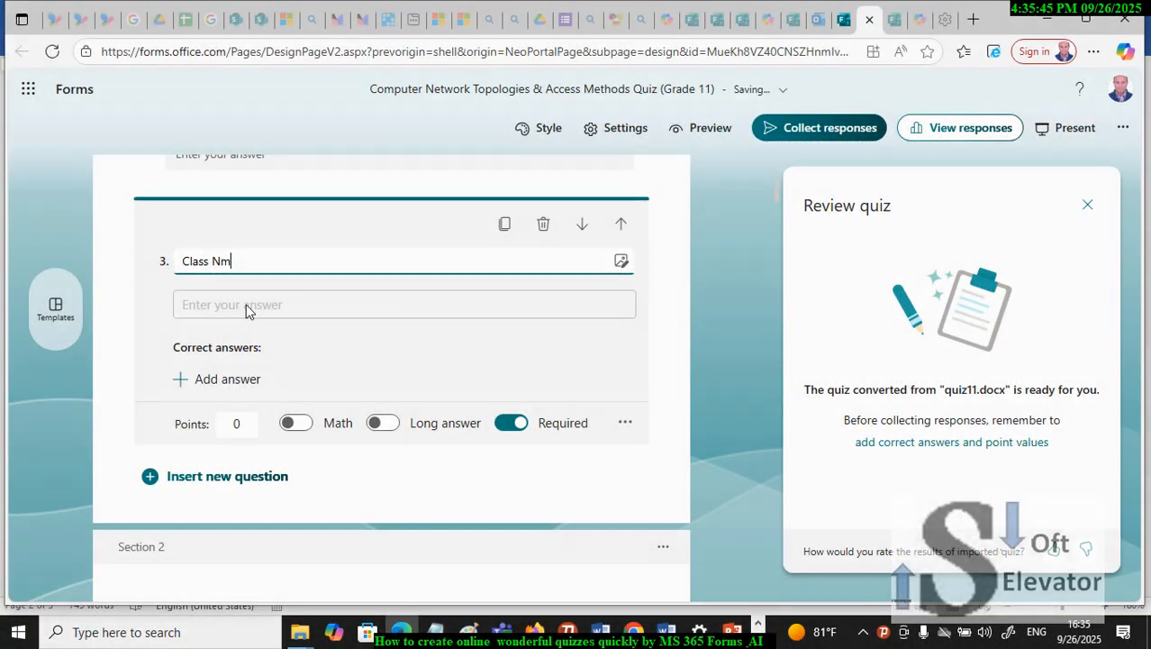
{"action": "key", "text": "BackSpace"}
{"action": "type", "text": "ame"}
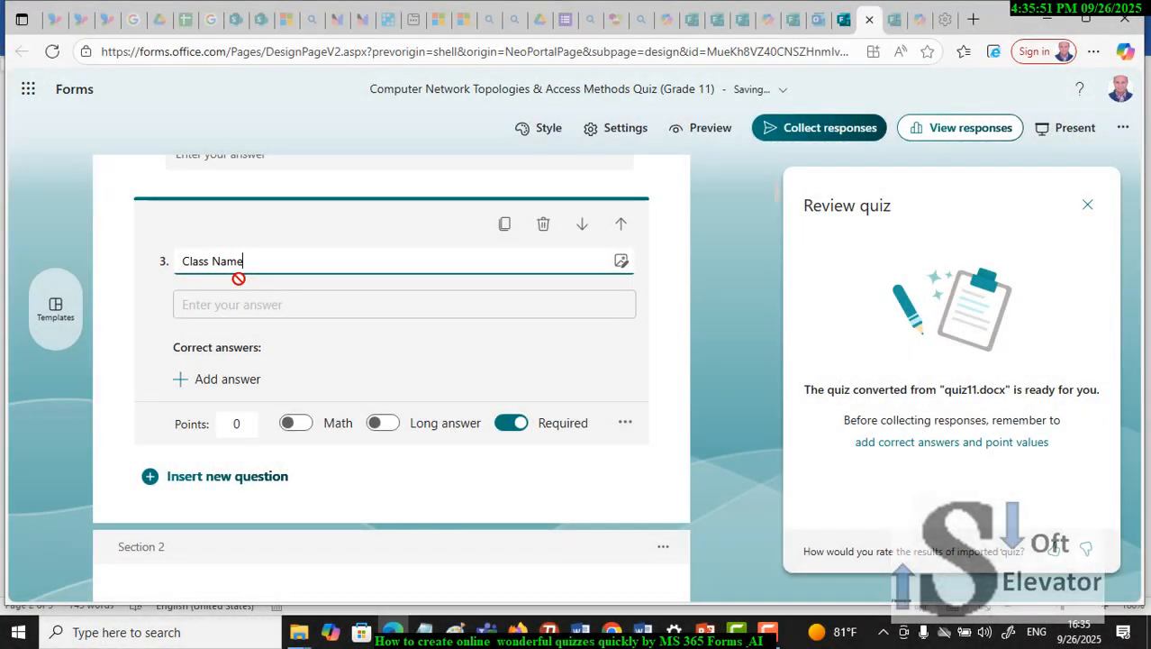
Step: Give the question "Which of the following is NOT a network topology?" 1 point and make it required
{"action": "scroll", "coordinate": [378, 432], "scroll_direction": "down", "scroll_amount": 5}
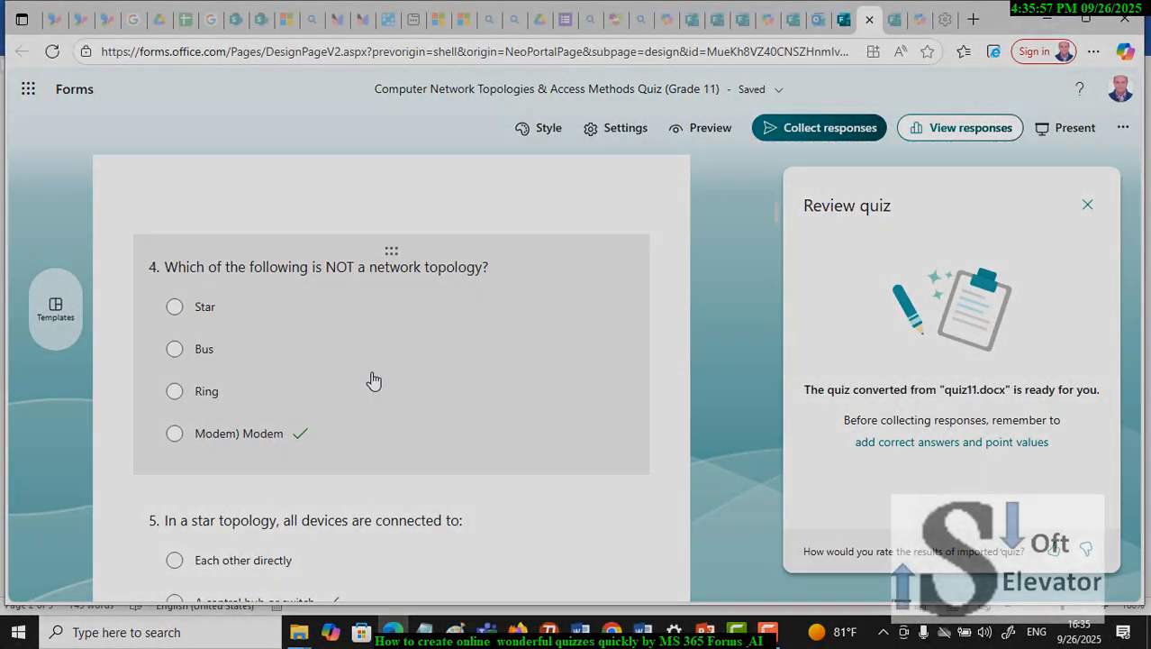
{"action": "left_click", "coordinate": [374, 379]}
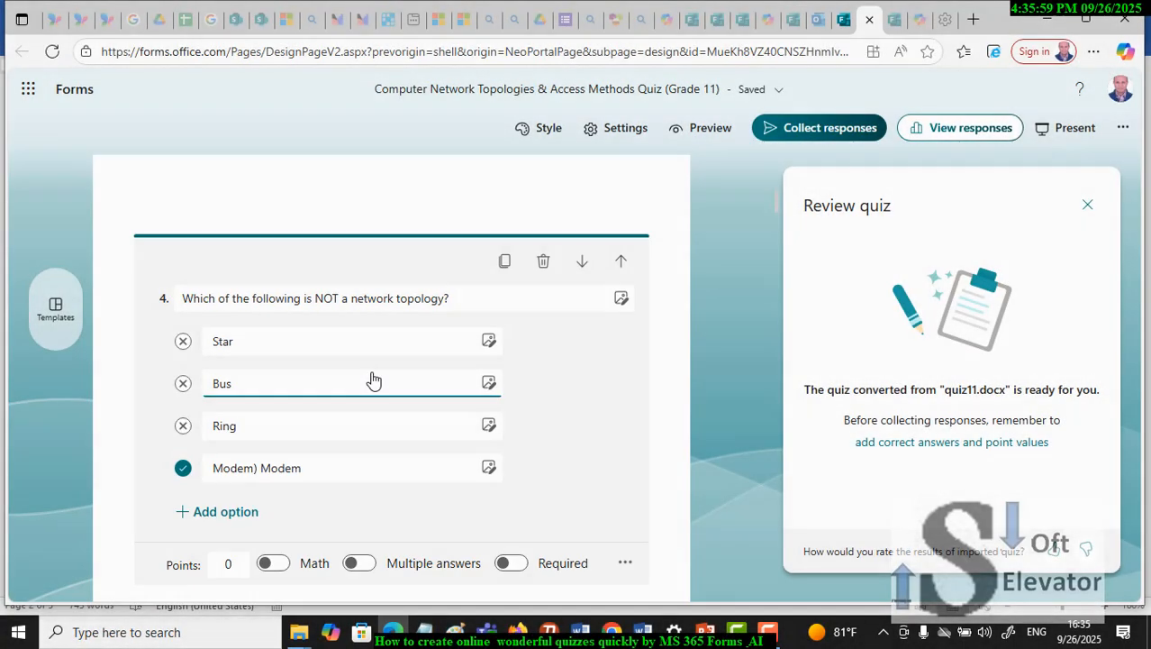
{"action": "scroll", "coordinate": [374, 379], "scroll_direction": "down", "scroll_amount": 1}
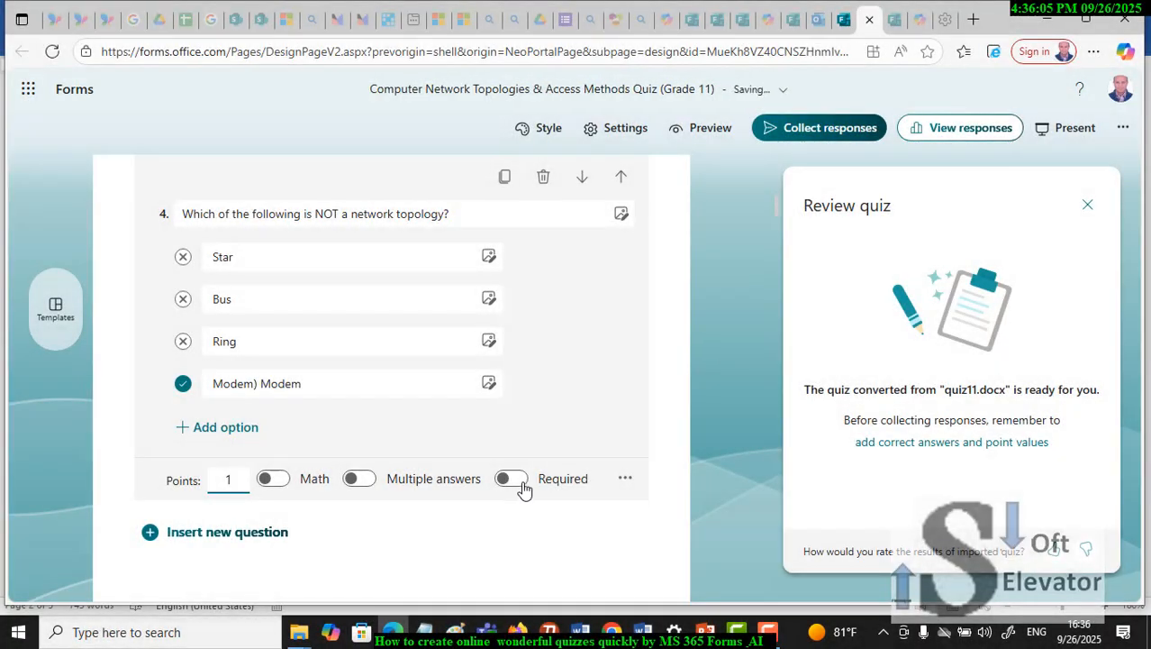
{"action": "left_click", "coordinate": [512, 479]}
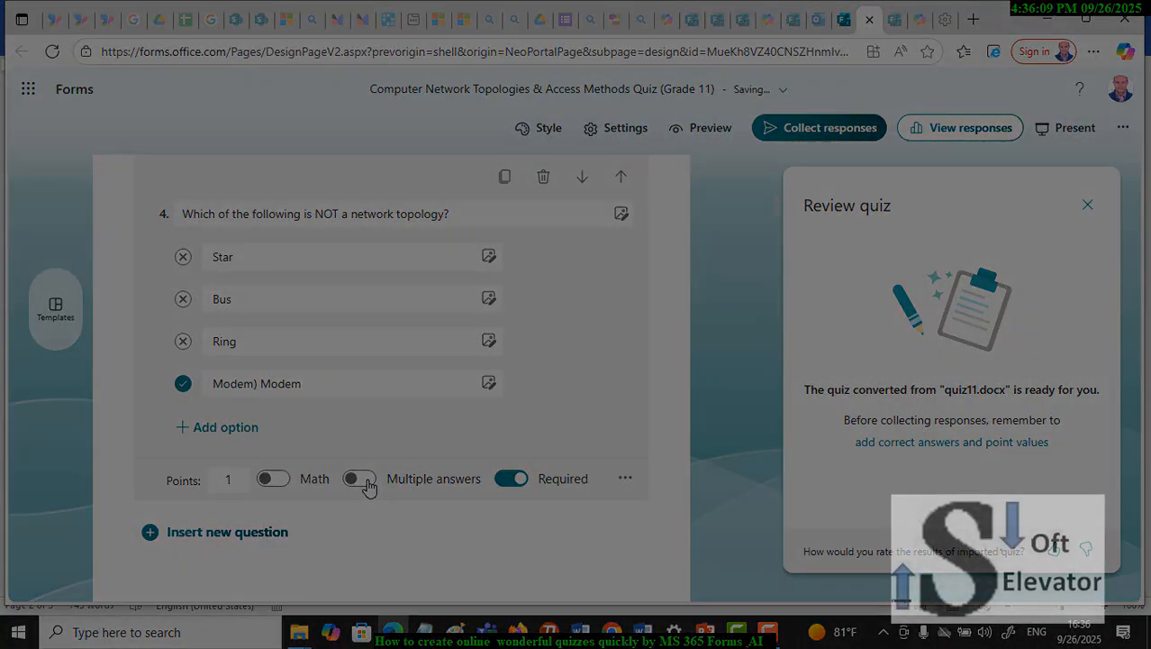
Step: Allow multiple answers for the network topology question and mark Bus as an additional correct answer
{"action": "left_click", "coordinate": [203, 221]}
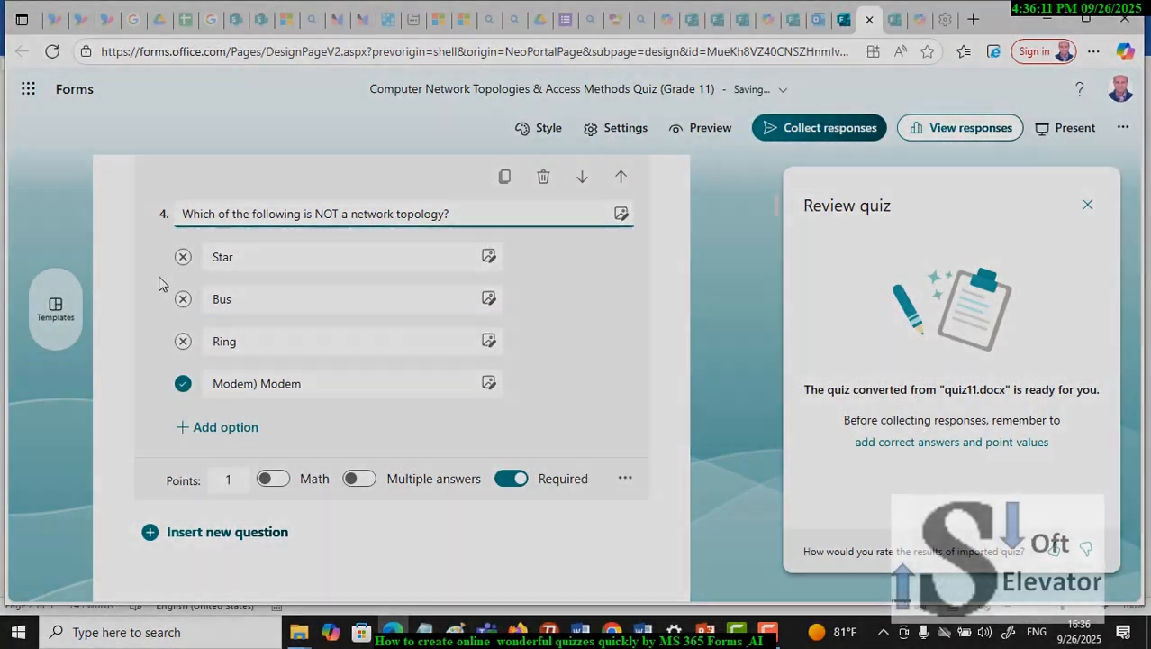
{"action": "left_click", "coordinate": [372, 482]}
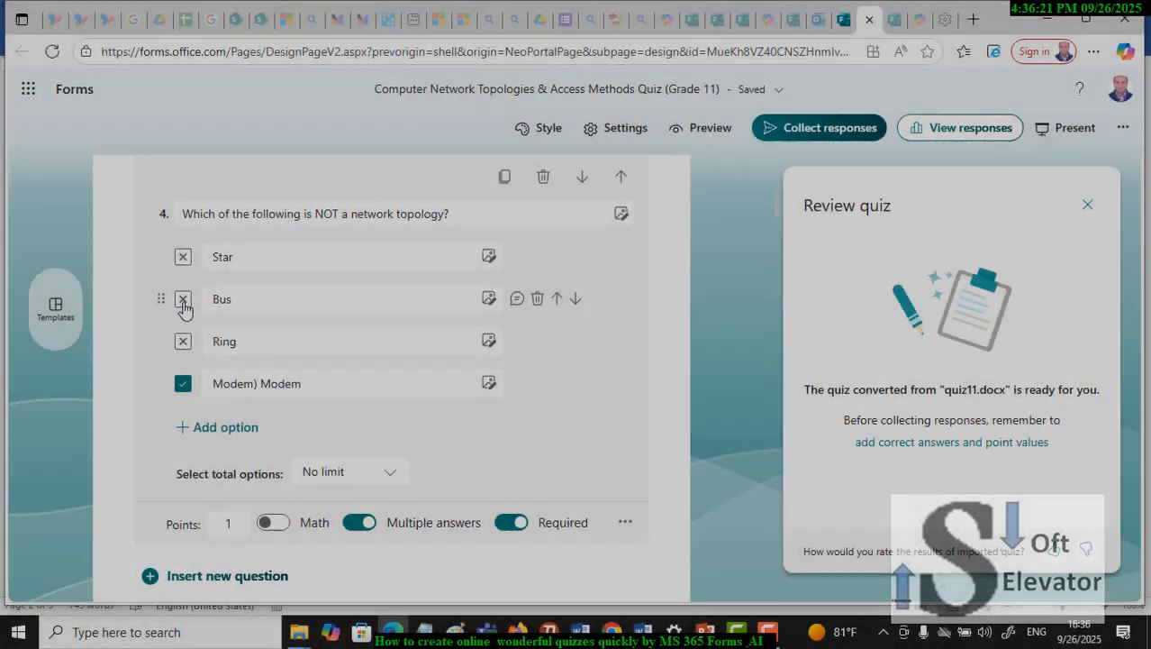
{"action": "left_click", "coordinate": [183, 302]}
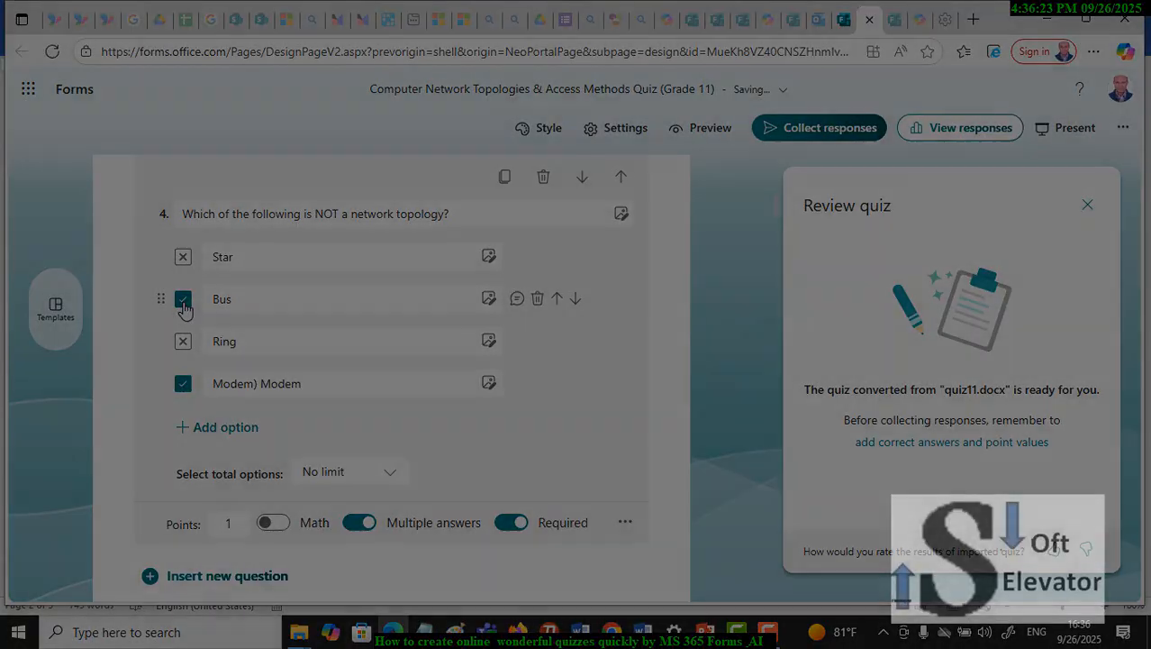
Step: Turn off multiple answers for the question "Which of the following is NOT a network topology?"
{"action": "left_click", "coordinate": [351, 528]}
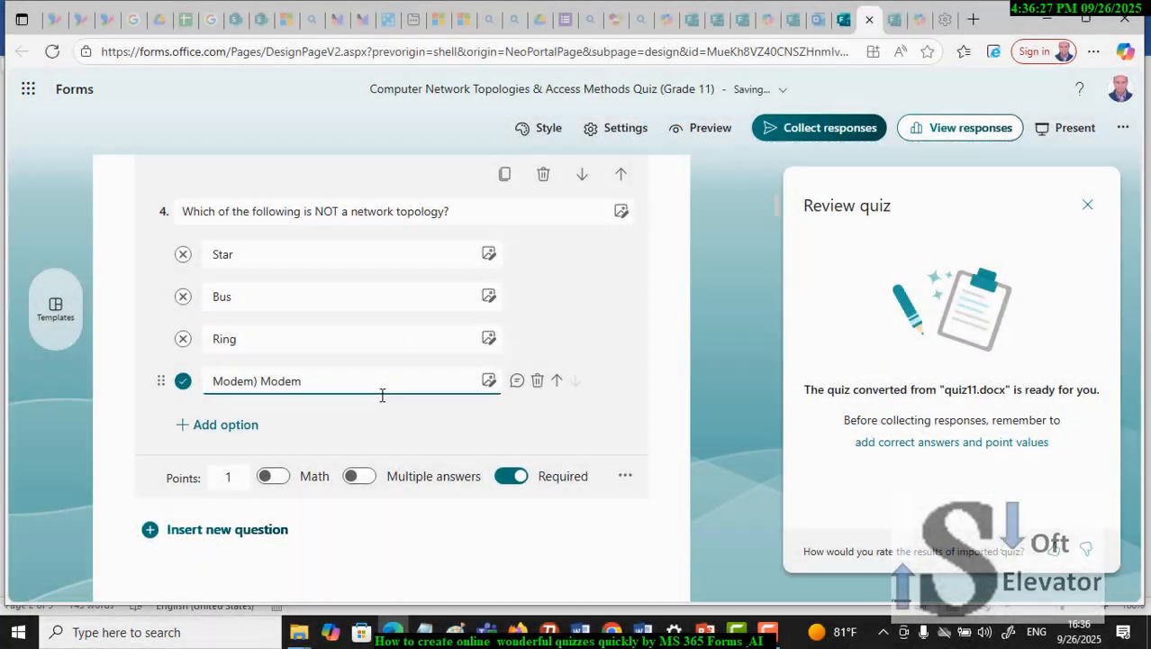
Step: Give the question "In a star topology, all devices are connected to:" 1 point and make it required
{"action": "scroll", "coordinate": [382, 395], "scroll_direction": "down", "scroll_amount": 4}
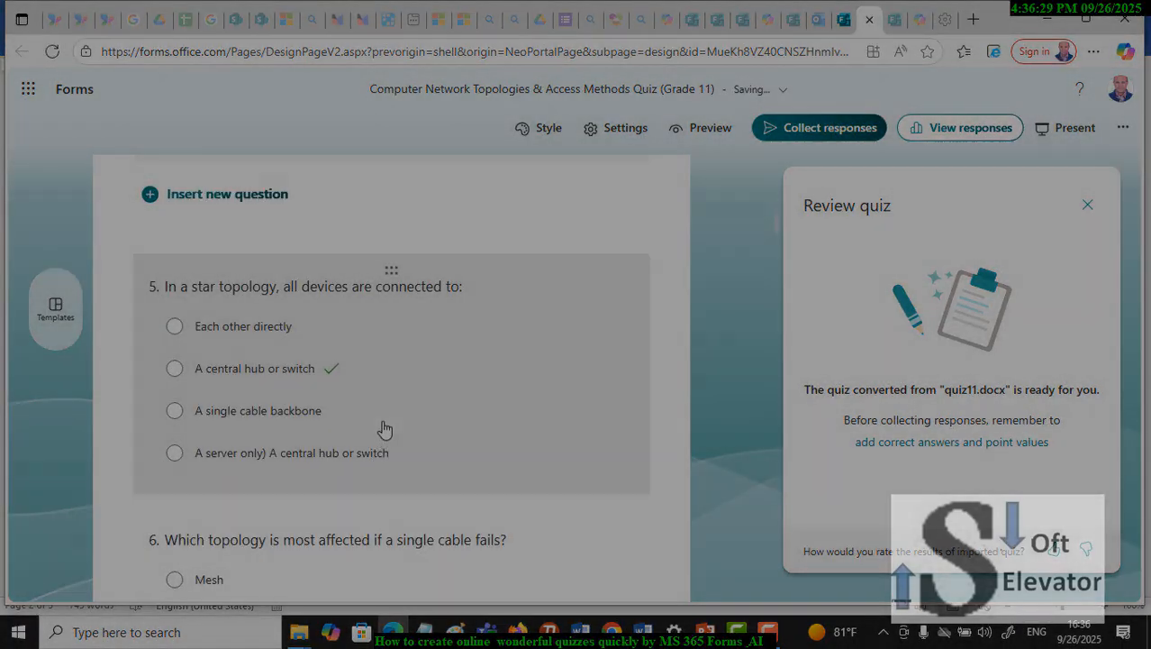
{"action": "left_click", "coordinate": [467, 427]}
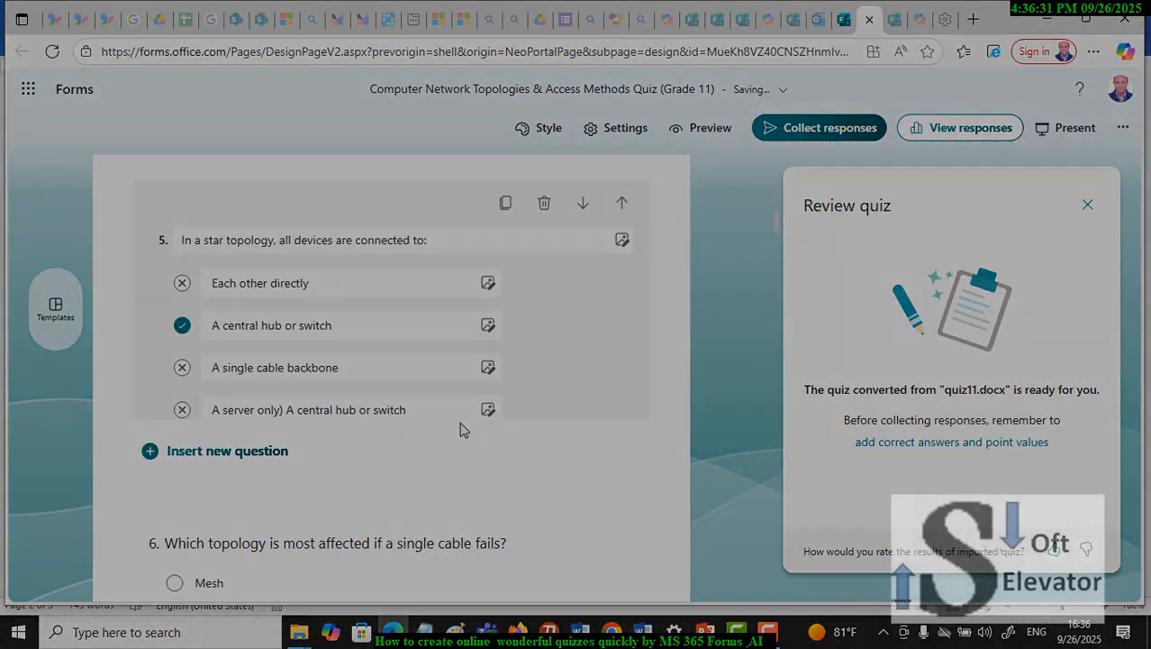
{"action": "scroll", "coordinate": [350, 436], "scroll_direction": "down", "scroll_amount": 1}
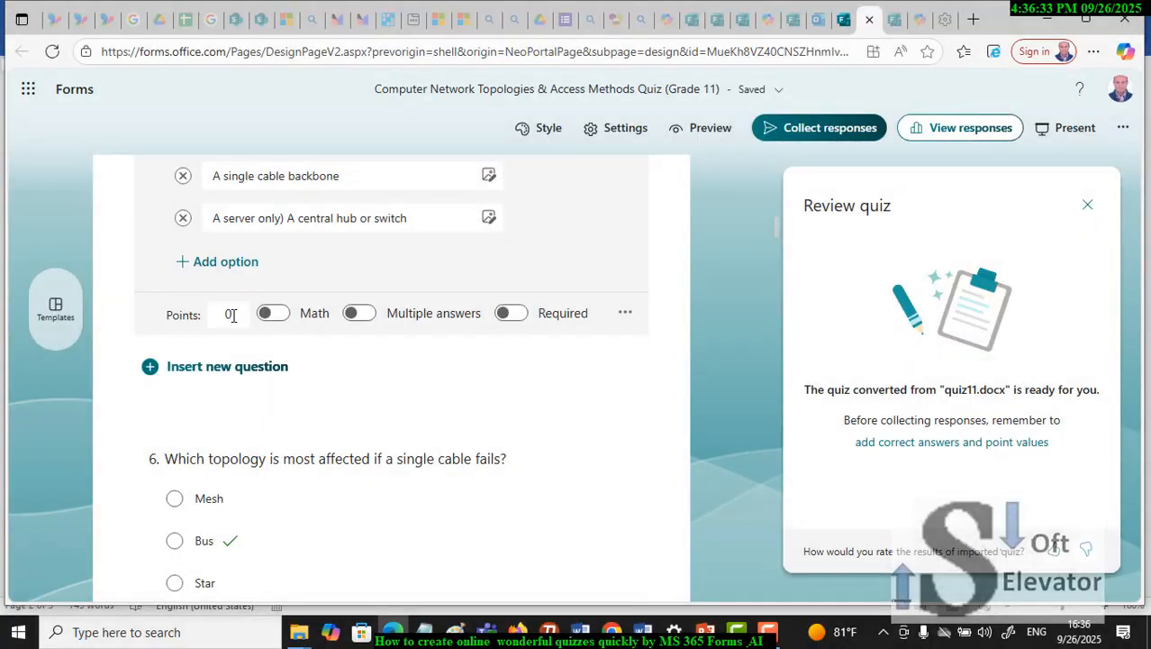
{"action": "left_click", "coordinate": [510, 313]}
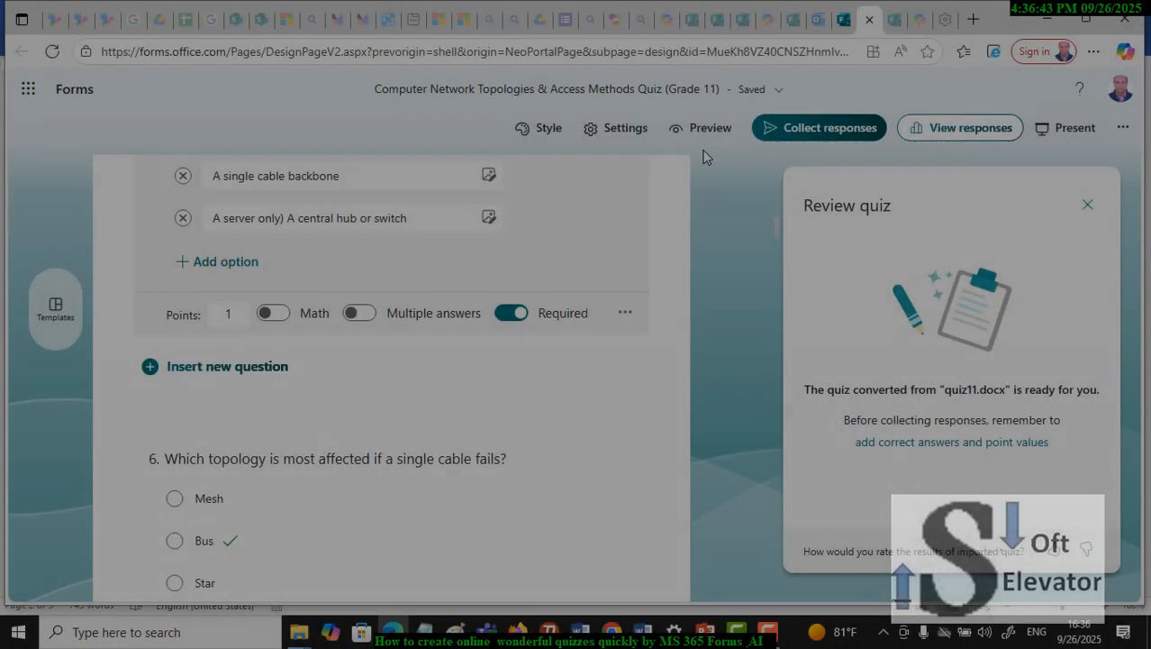
Step: Open the quiz settings and allow anyone to respond to the form
{"action": "left_click", "coordinate": [628, 142]}
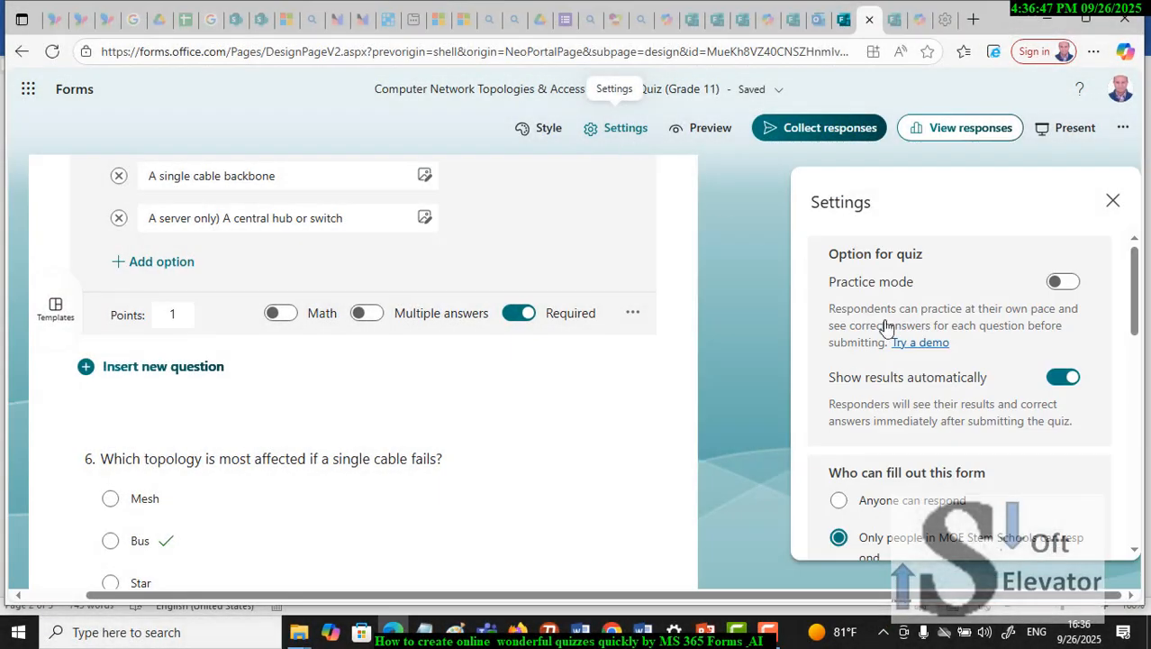
{"action": "scroll", "coordinate": [971, 398], "scroll_direction": "down", "scroll_amount": 2}
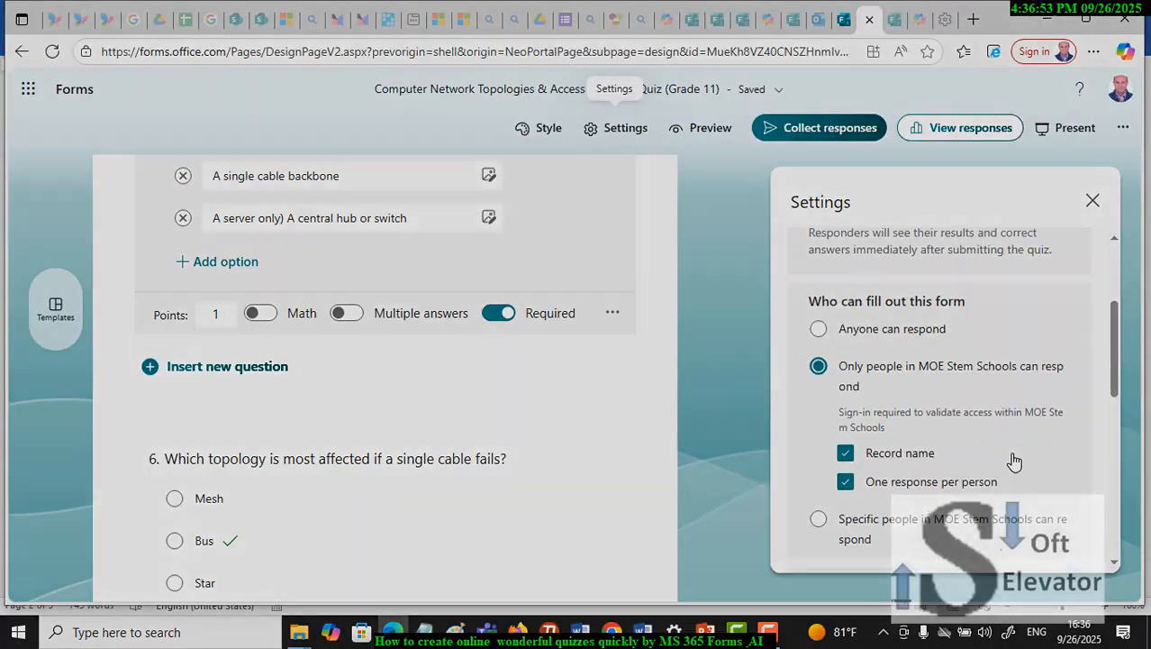
{"action": "scroll", "coordinate": [1018, 455], "scroll_direction": "down", "scroll_amount": 2}
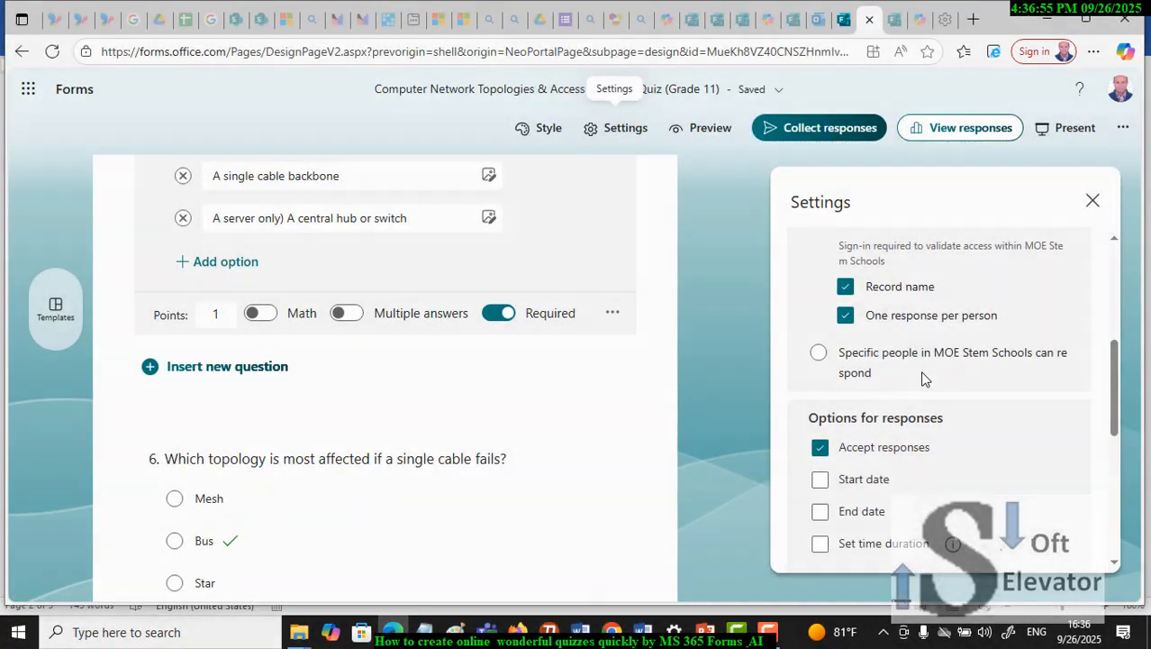
{"action": "scroll", "coordinate": [892, 373], "scroll_direction": "up", "scroll_amount": 1}
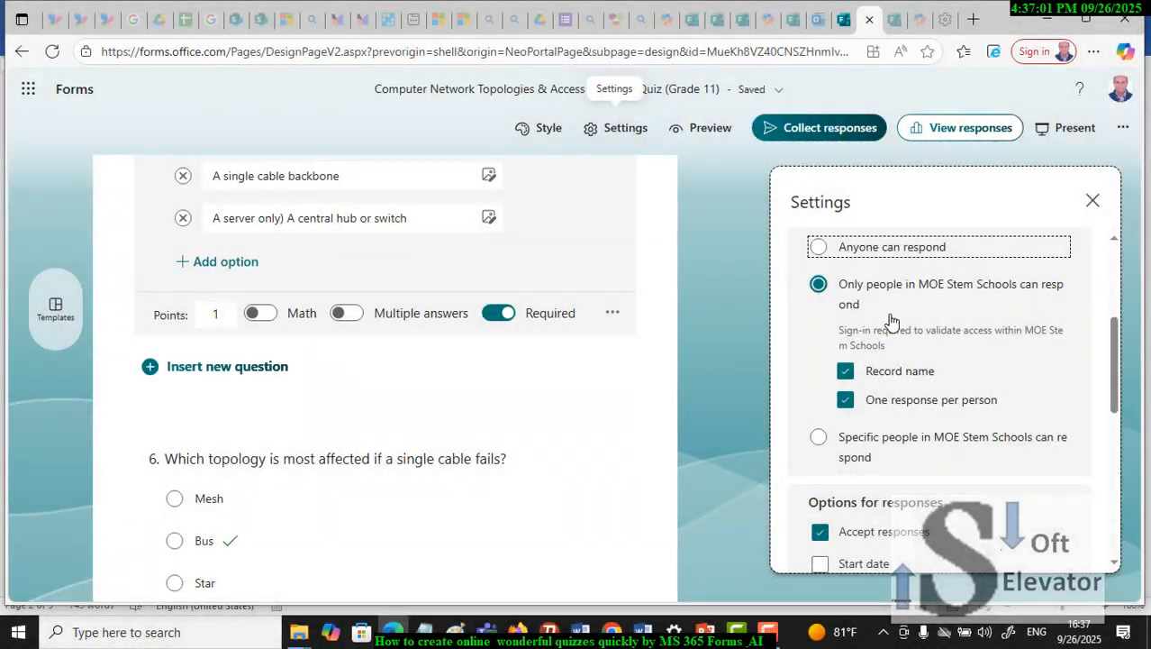
{"action": "left_click", "coordinate": [819, 248]}
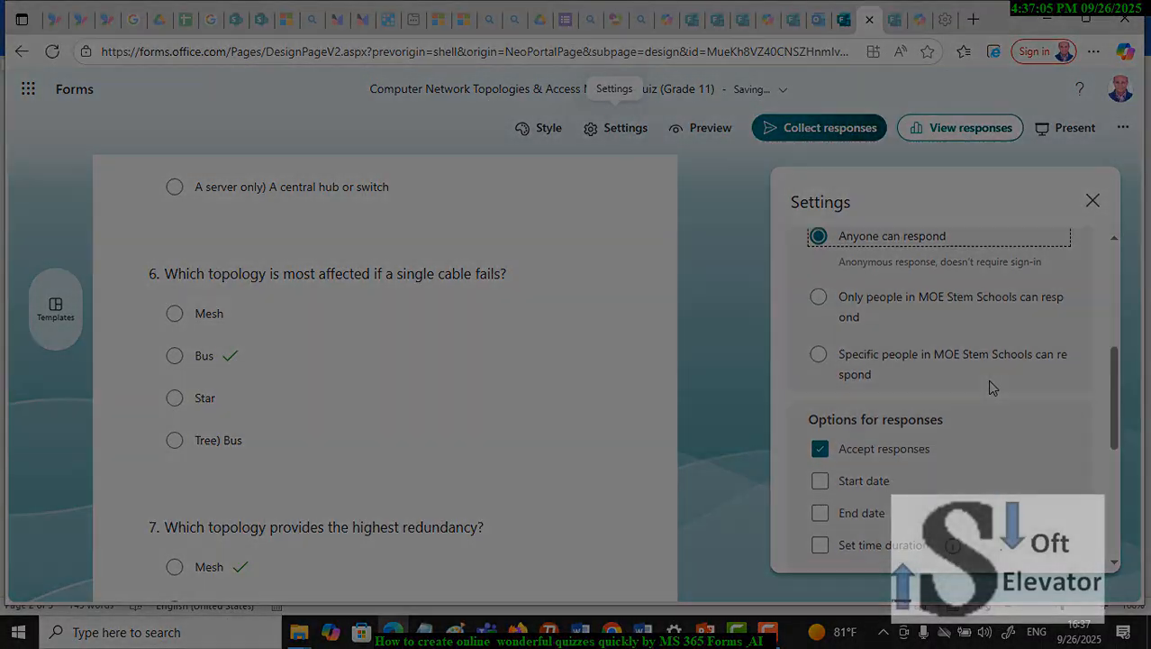
Step: Enable a start date for responses and set it to 10/10/2025 at 7:00 PM
{"action": "scroll", "coordinate": [991, 387], "scroll_direction": "down", "scroll_amount": 1}
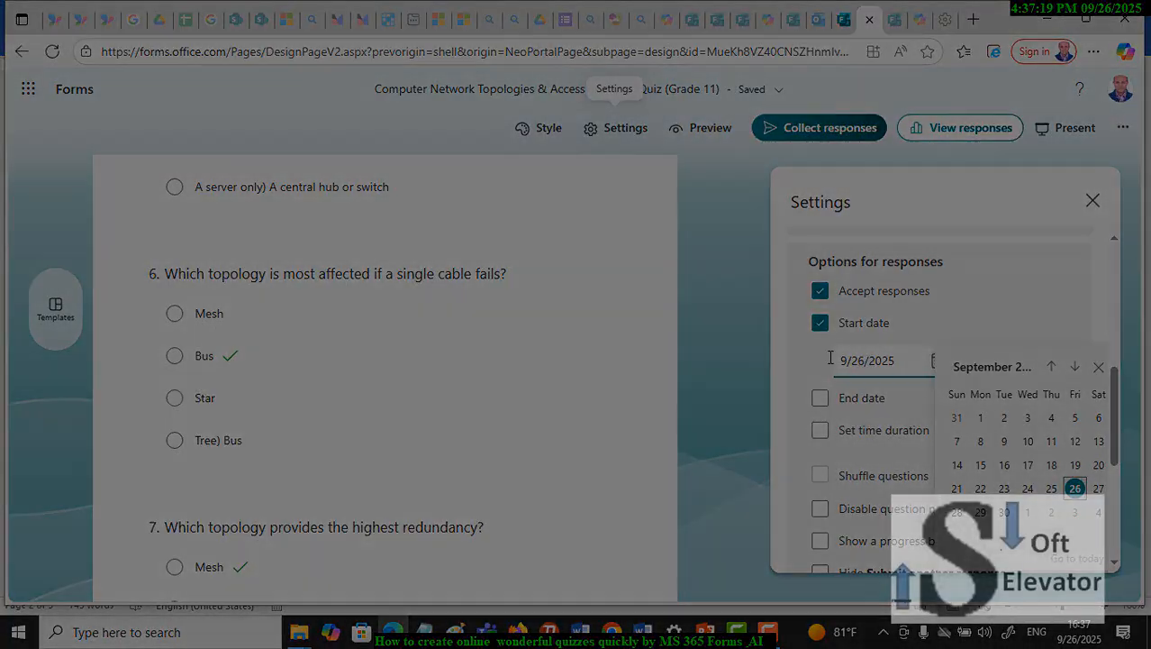
{"action": "left_click", "coordinate": [852, 361]}
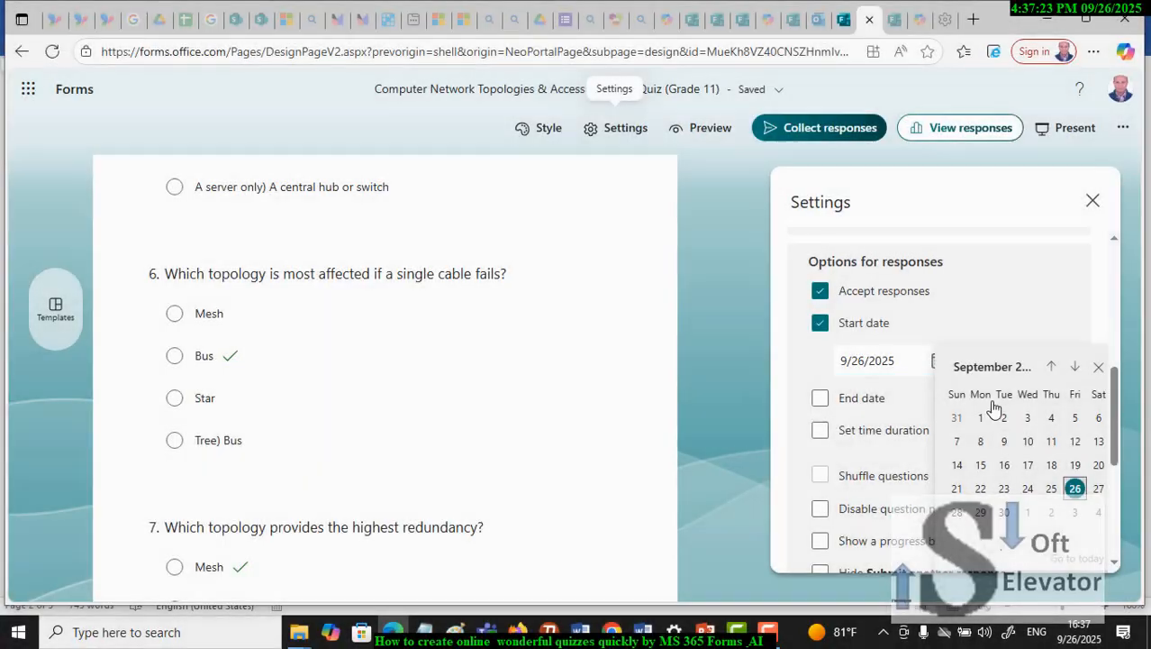
{"action": "left_click", "coordinate": [1075, 371]}
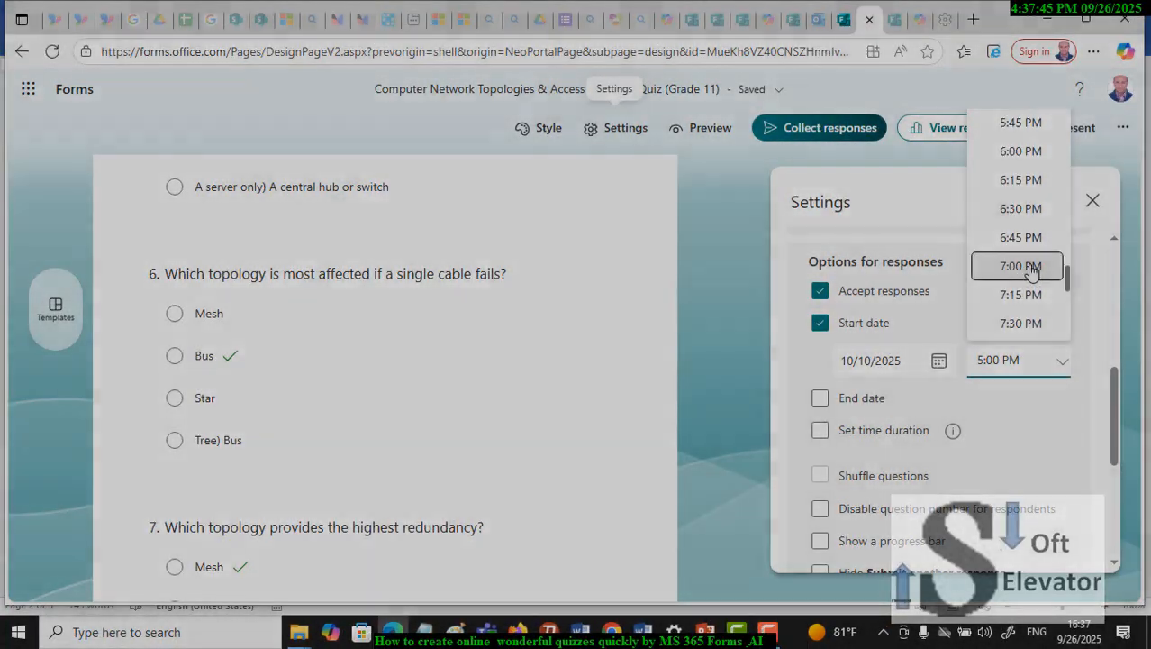
{"action": "left_click", "coordinate": [1032, 270]}
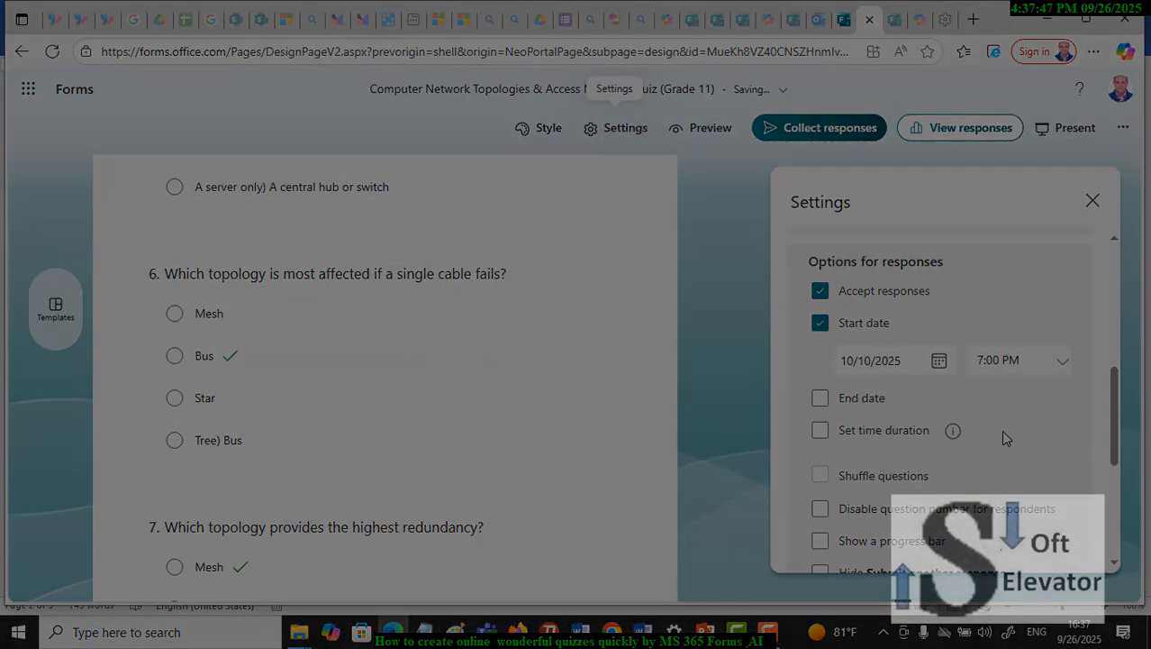
Step: Enable the progress bar for respondents and close the quiz settings
{"action": "scroll", "coordinate": [995, 434], "scroll_direction": "down", "scroll_amount": 1}
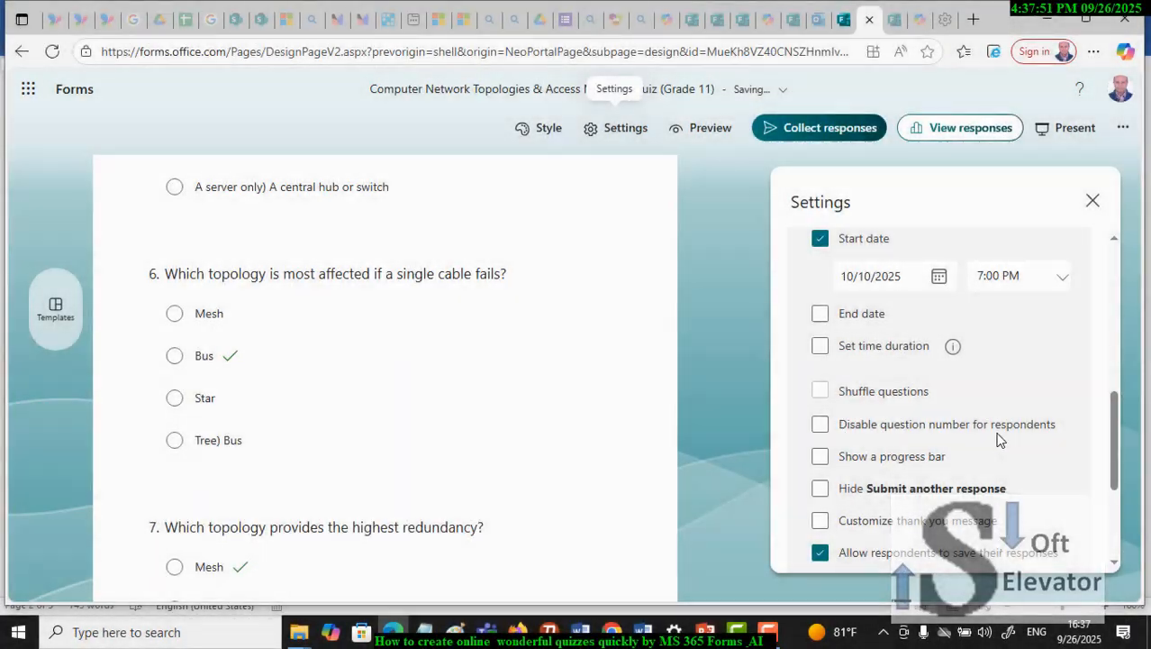
{"action": "left_click", "coordinate": [822, 459]}
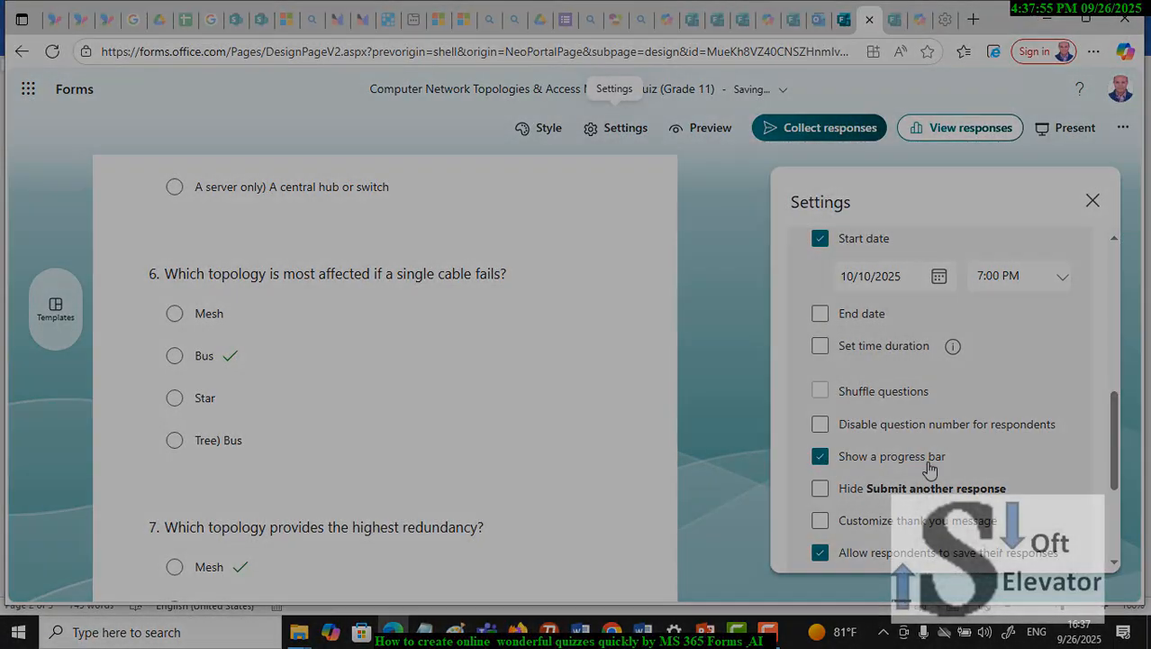
{"action": "scroll", "coordinate": [983, 473], "scroll_direction": "down", "scroll_amount": 1}
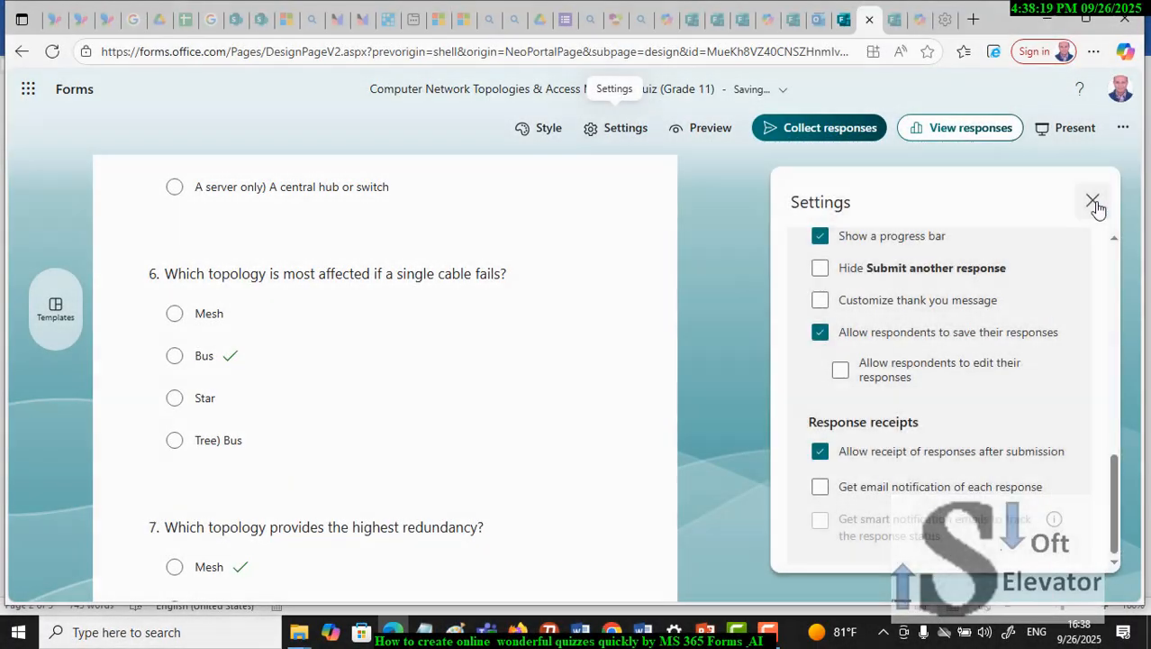
{"action": "left_click", "coordinate": [1094, 204]}
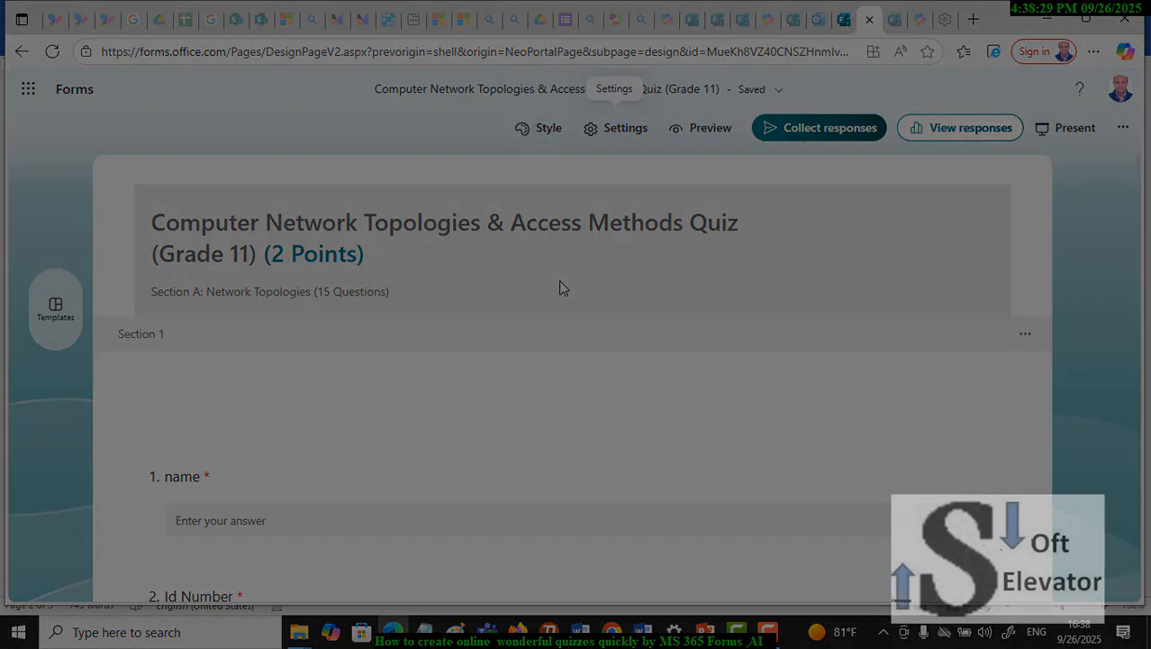
Step: Look through the quiz questions, and open the options for collecting responses to review the invitation message
{"action": "scroll", "coordinate": [560, 287], "scroll_direction": "down", "scroll_amount": 2}
{"action": "scroll", "coordinate": [560, 287], "scroll_direction": "down", "scroll_amount": 3}
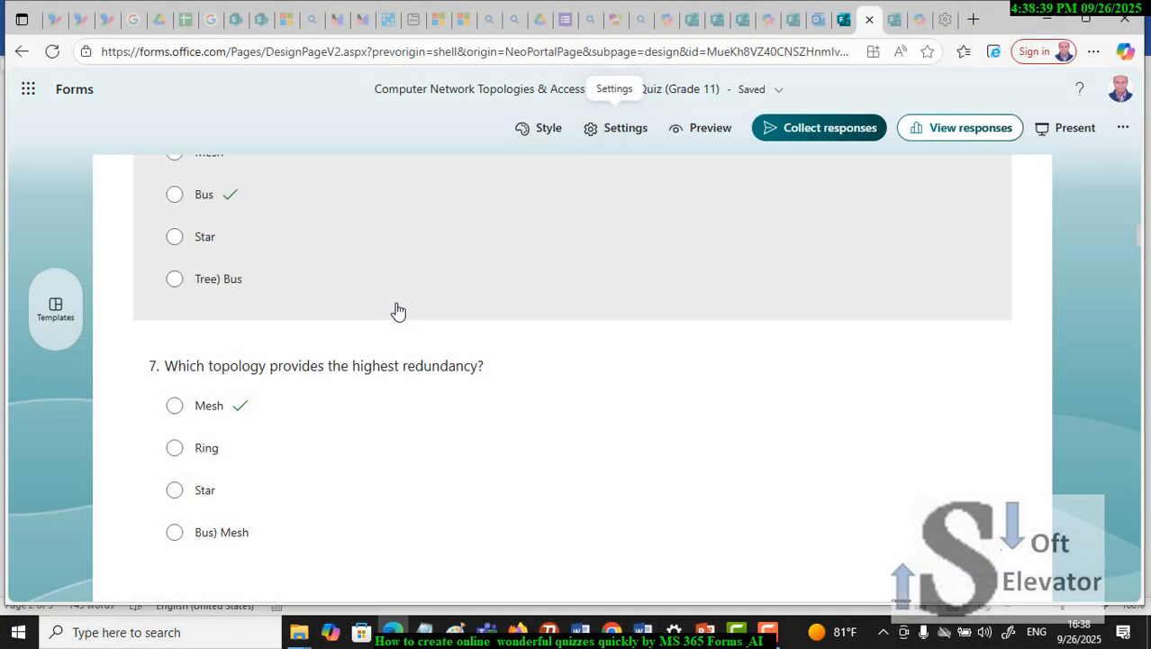
{"action": "left_click", "coordinate": [797, 136]}
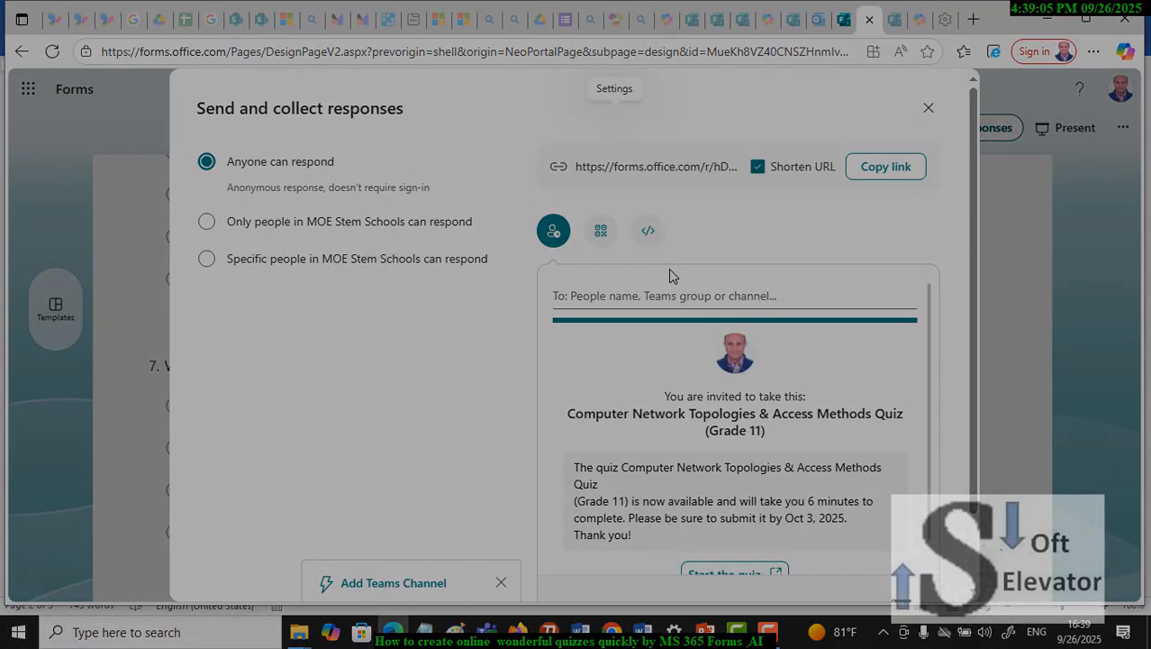
{"action": "scroll", "coordinate": [669, 268], "scroll_direction": "down", "scroll_amount": 1}
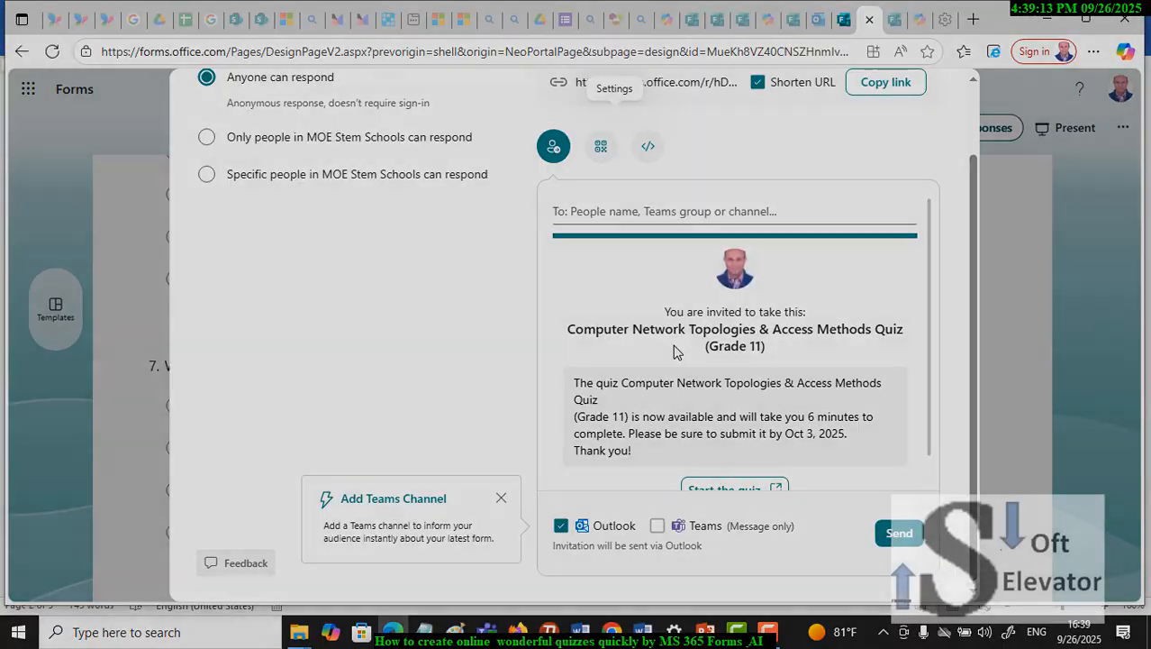
{"action": "scroll", "coordinate": [677, 351], "scroll_direction": "down", "scroll_amount": 1}
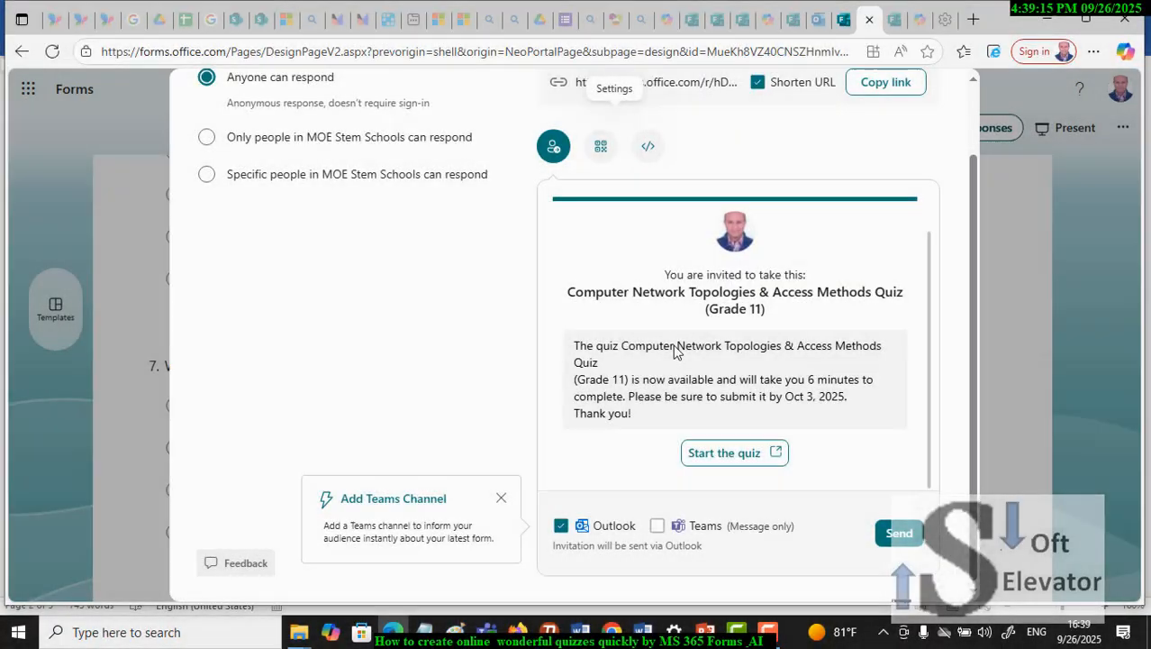